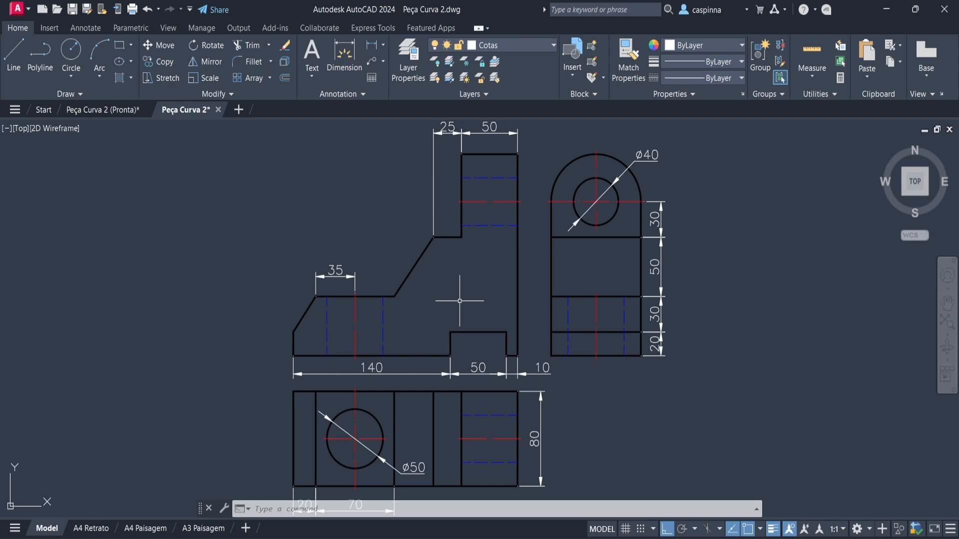
Copy all three dimensioned views of the part horizontally into the empty space to the right of the originals.
middle_drag(669, 306, 500, 306)
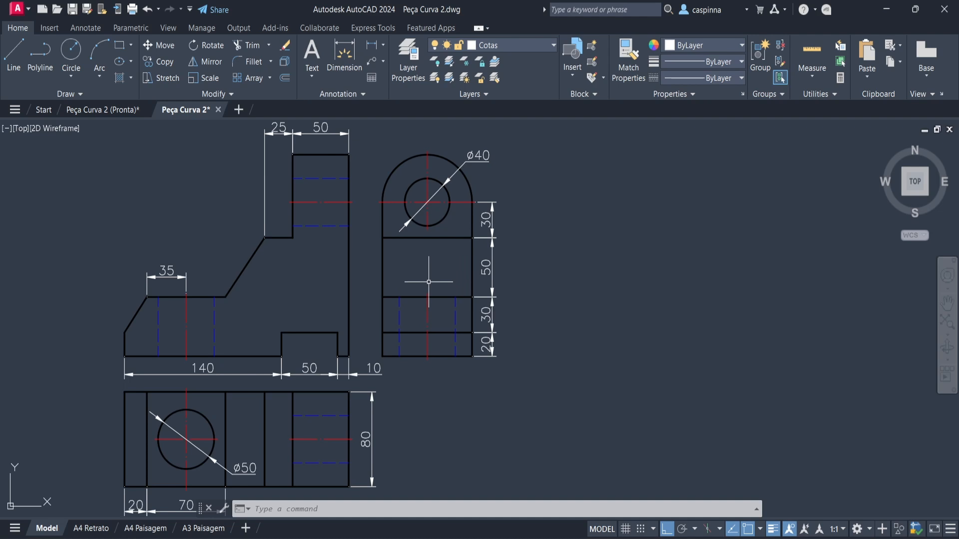
scroll(431, 274, down, 3)
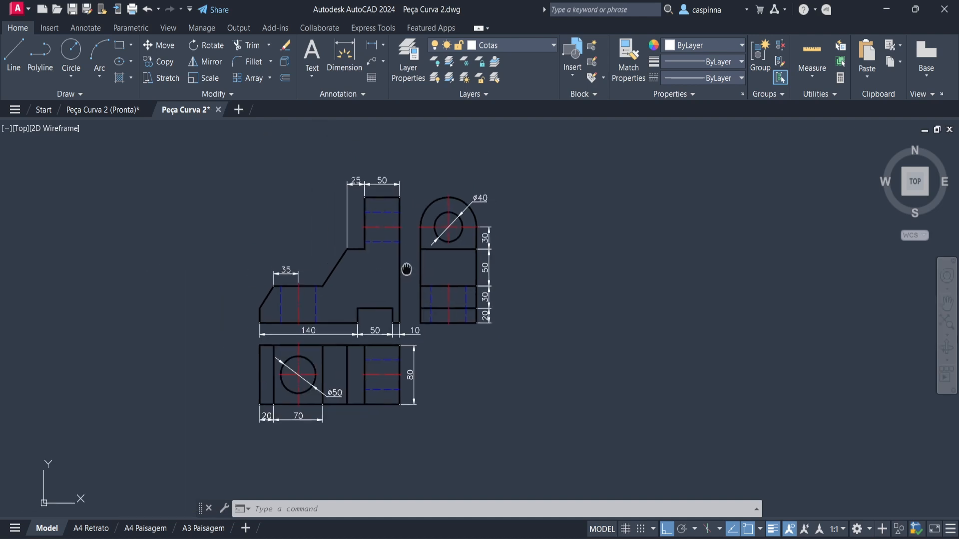
middle_drag(404, 270, 445, 267)
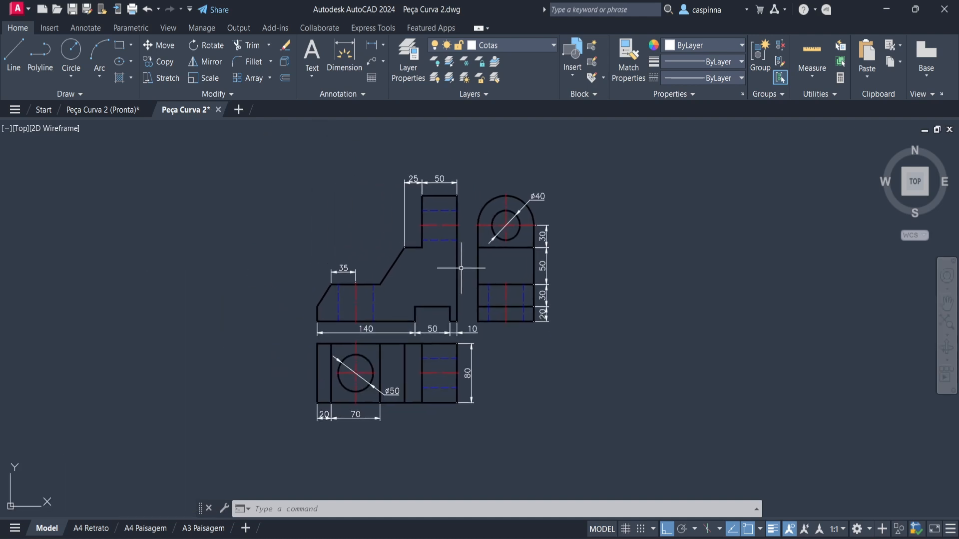
click(160, 61)
click(279, 154)
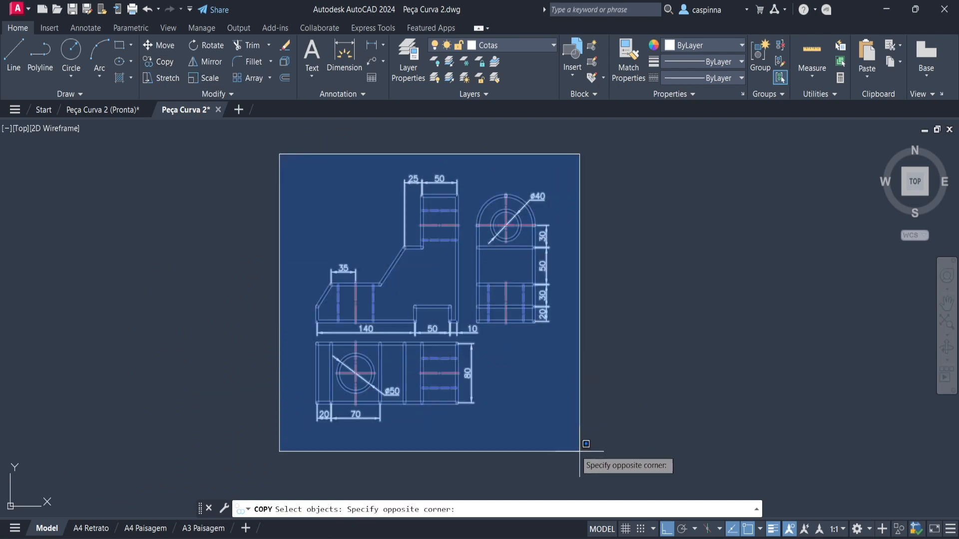
click(581, 447)
middle_drag(596, 383, 428, 381)
key(Return)
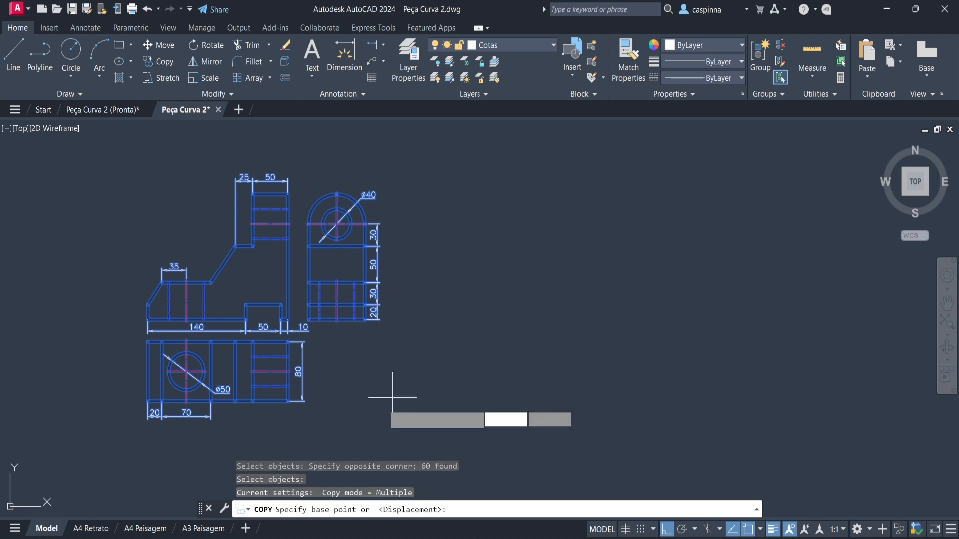
click(317, 437)
middle_drag(667, 418, 610, 416)
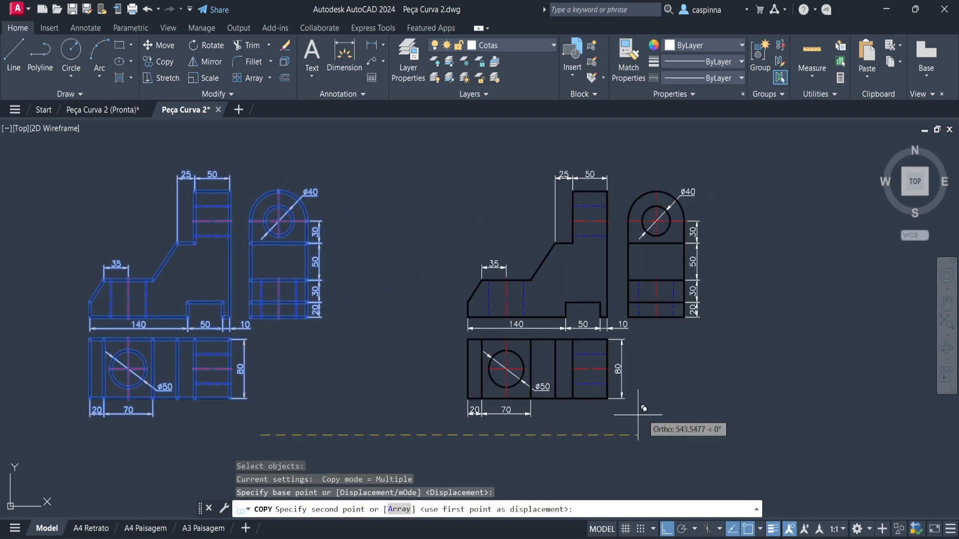
click(655, 410)
key(Escape)
middle_drag(731, 357, 606, 358)
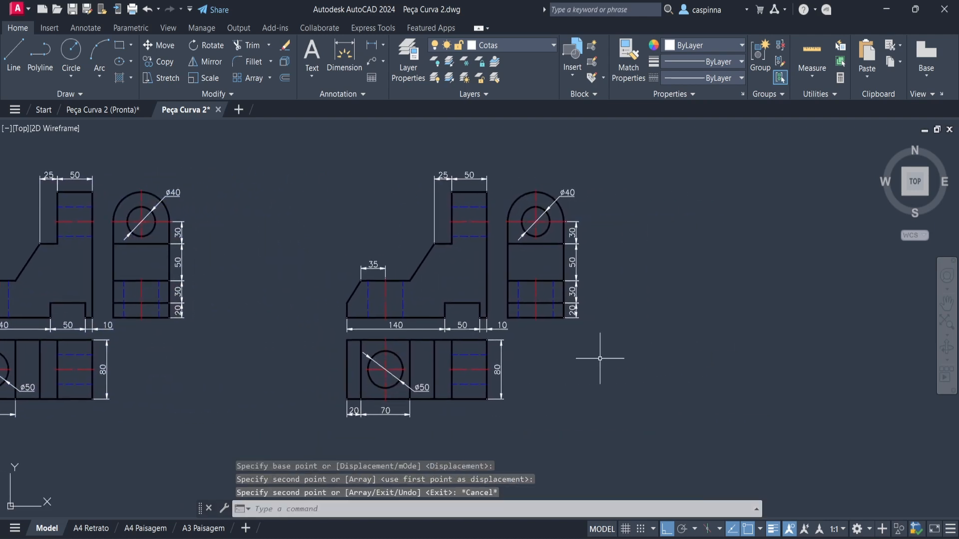
Erase the copied views' dimensions, hidden lines and centre lines while the Aresta Visível layer is temporarily turned off.
middle_drag(523, 330, 526, 322)
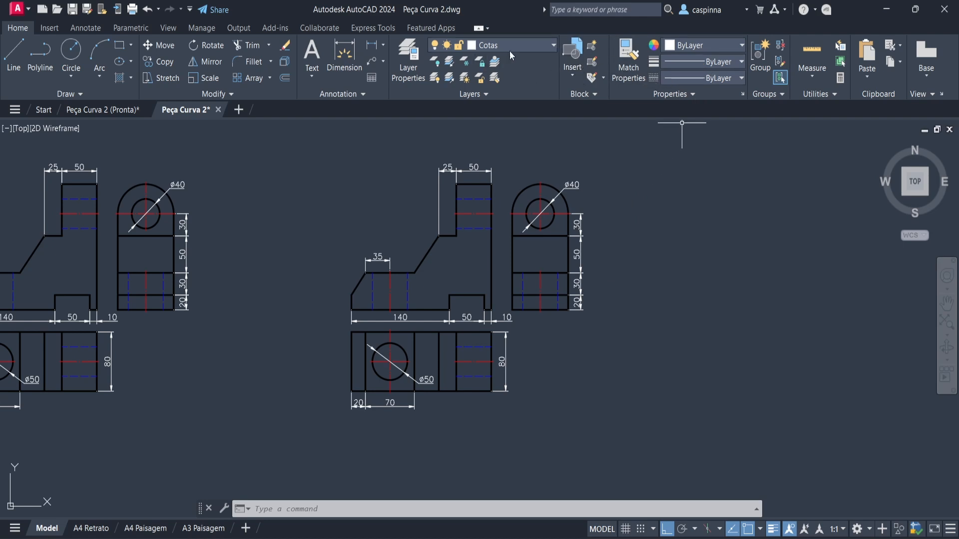
click(522, 45)
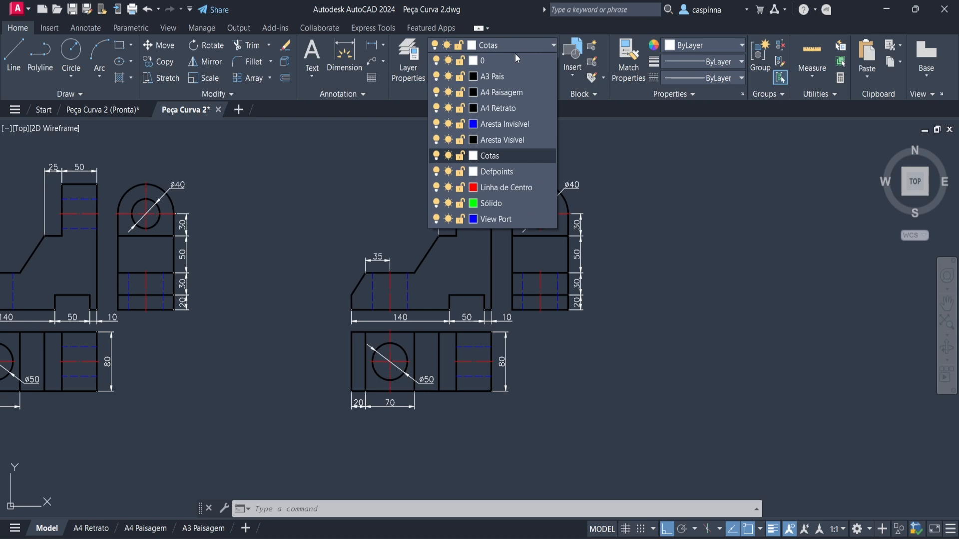
click(436, 140)
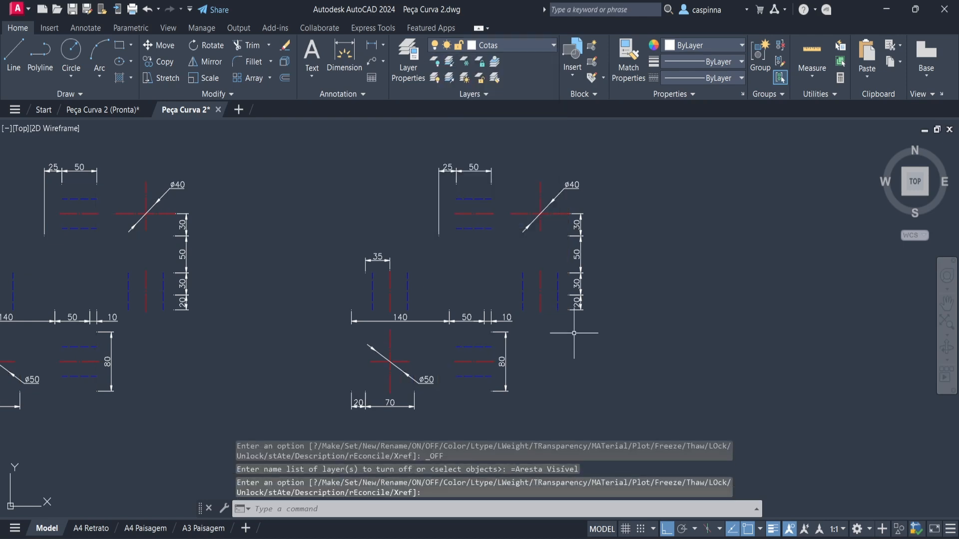
middle_drag(581, 325, 592, 322)
click(310, 140)
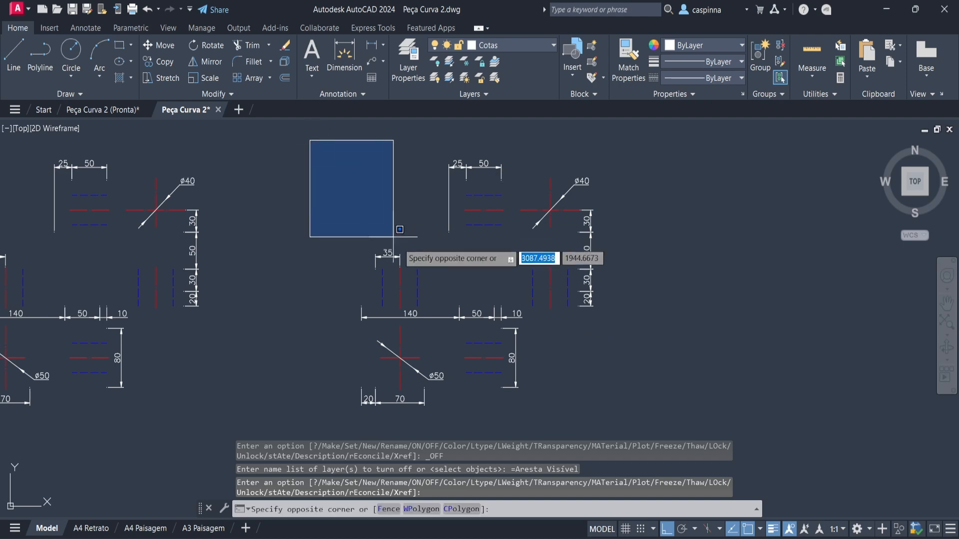
click(649, 410)
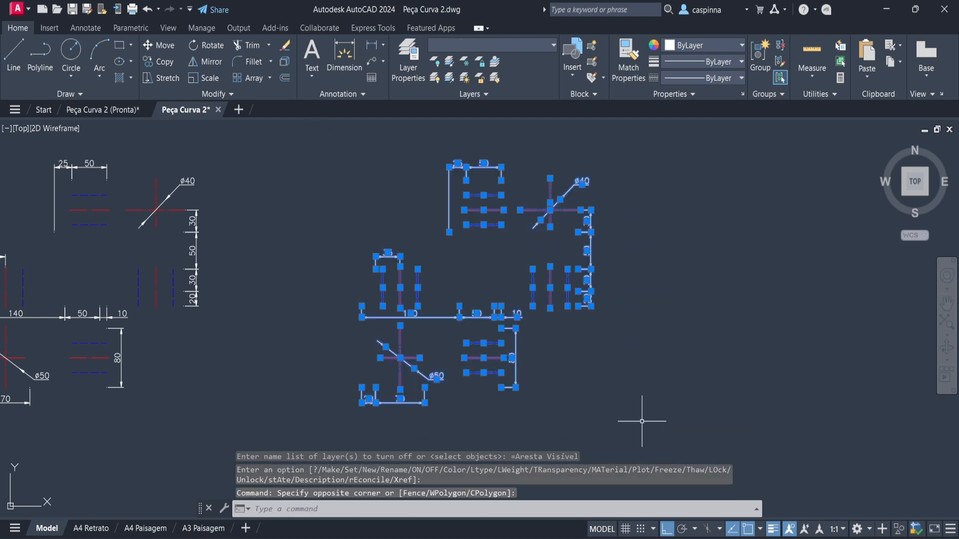
key(Delete)
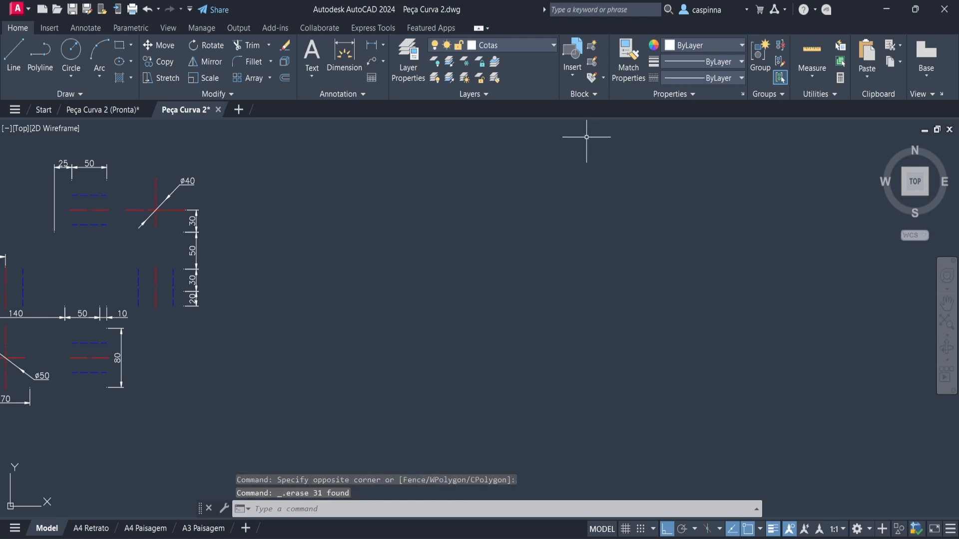
click(529, 45)
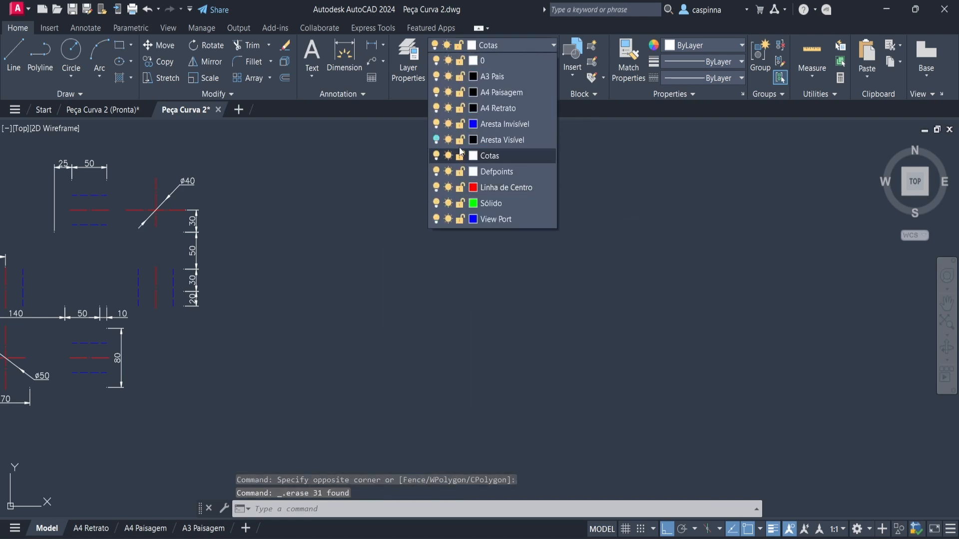
click(436, 140)
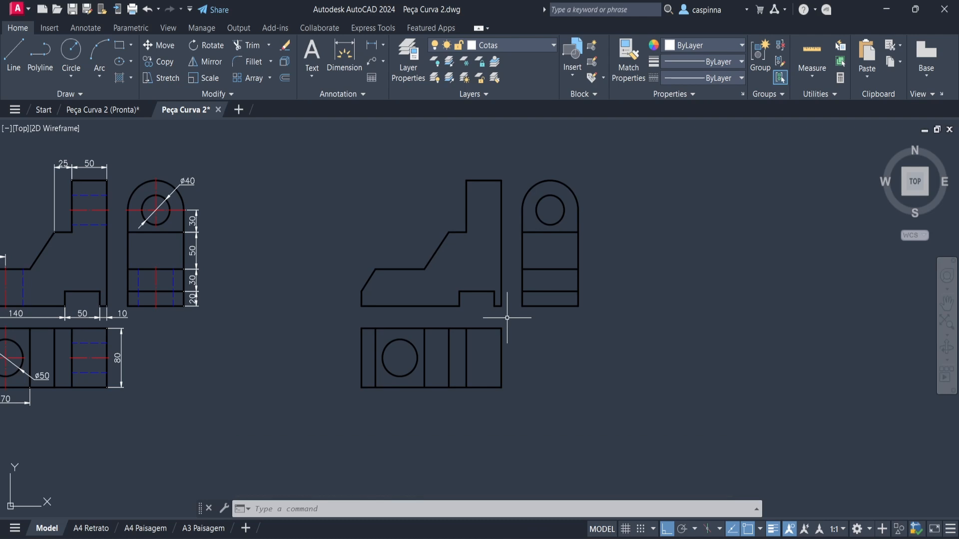
Examine the arched part of the side view, the holed part of the top view and the main body in the front view.
scroll(530, 313, up, 2)
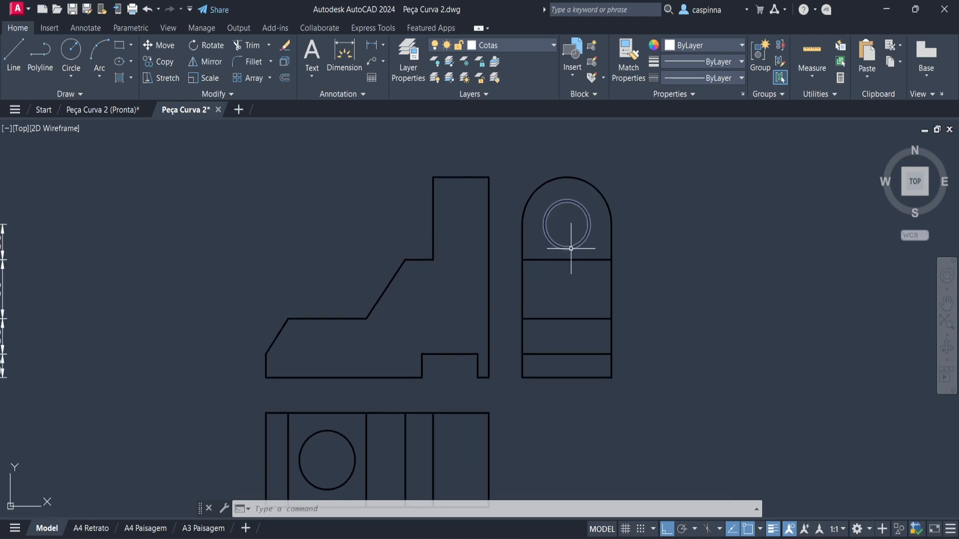
click(514, 163)
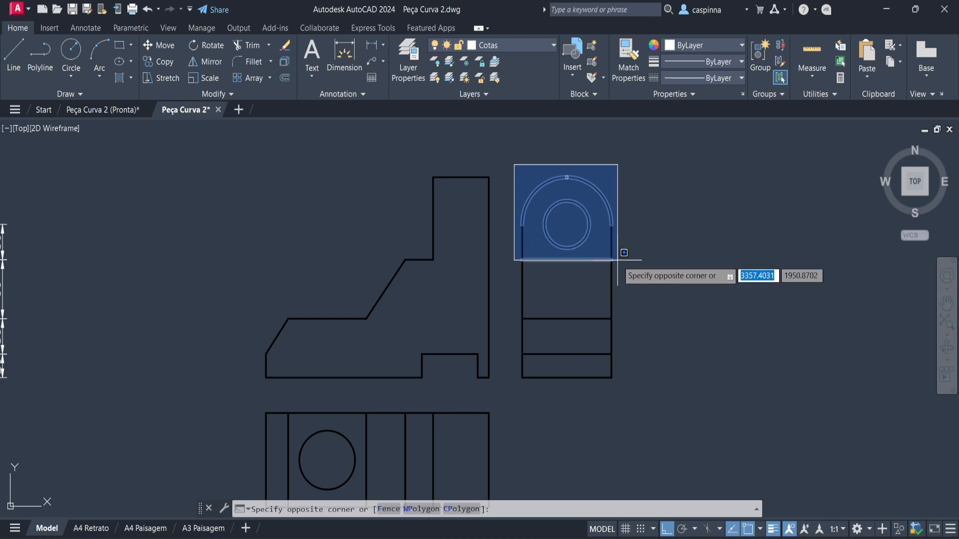
key(Escape)
scroll(544, 317, down, 1)
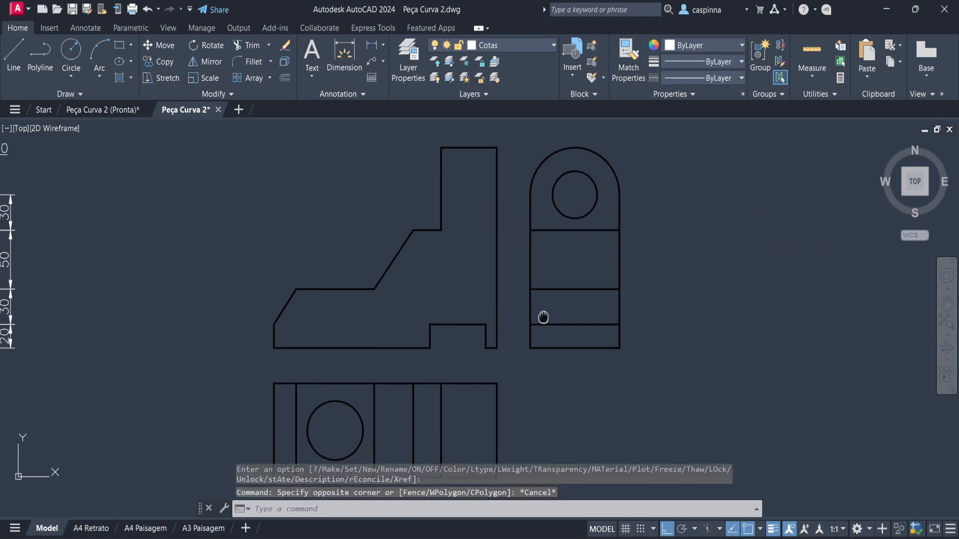
scroll(484, 349, up, 1)
click(283, 319)
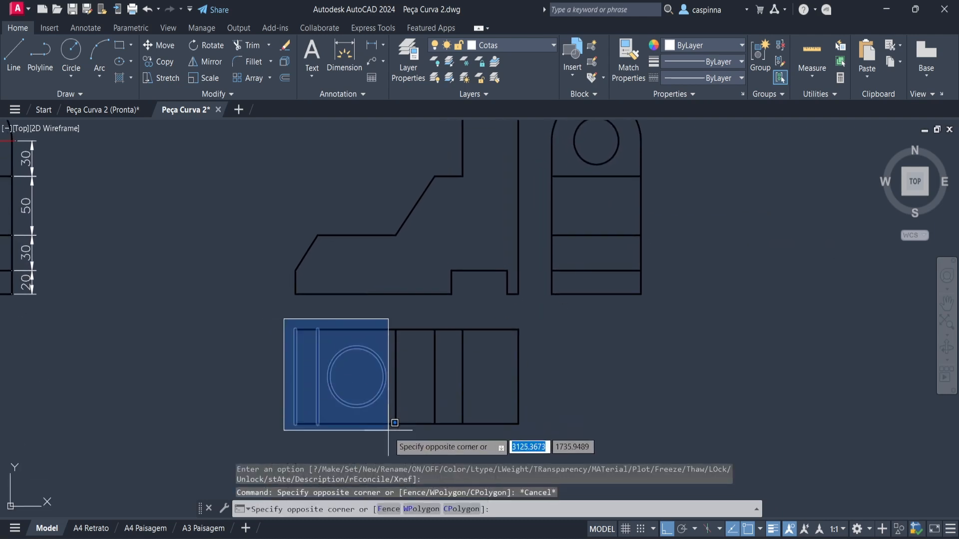
key(Escape)
scroll(513, 285, up, 1)
scroll(449, 343, down, 1)
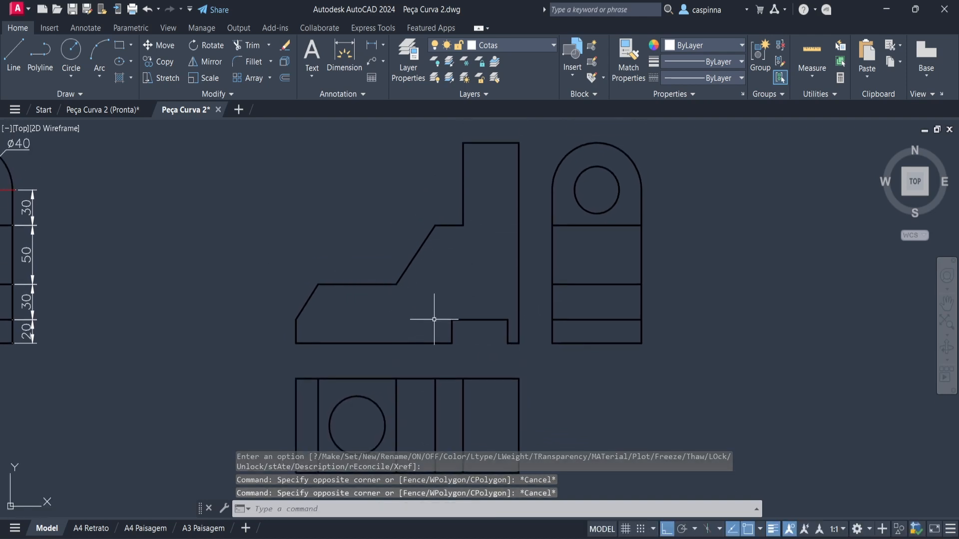
click(531, 353)
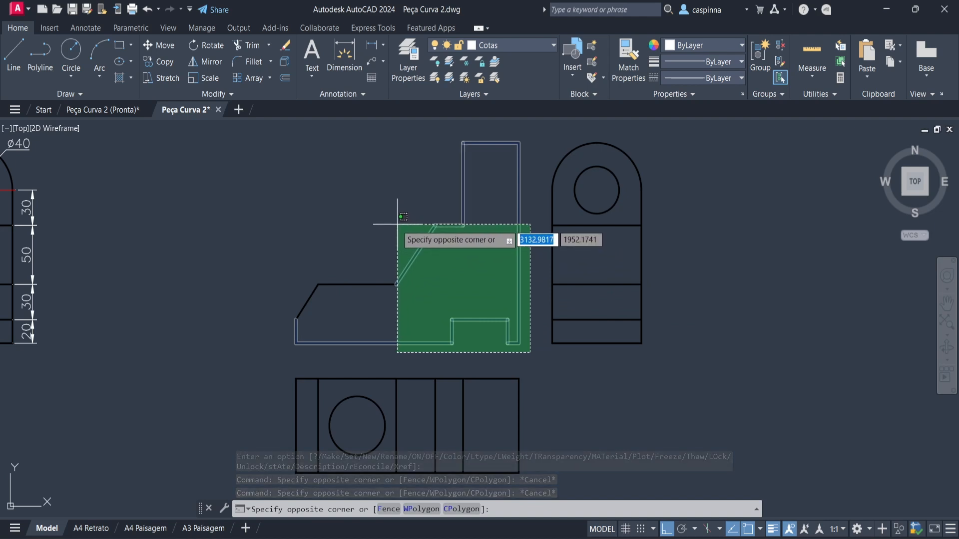
key(Escape)
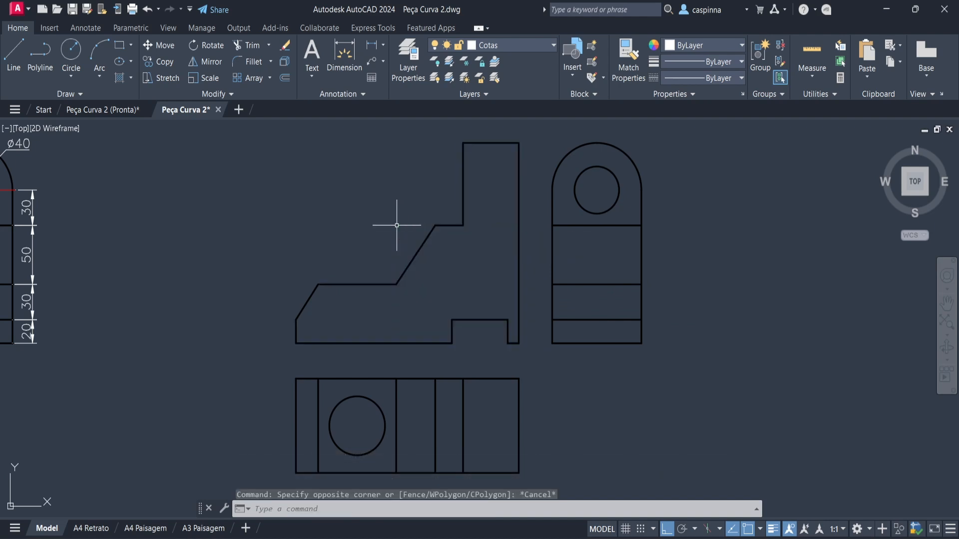
Trim the copied side view down to its arched upper part with the hole, removing everything below the arch's base line.
middle_drag(690, 320, 620, 322)
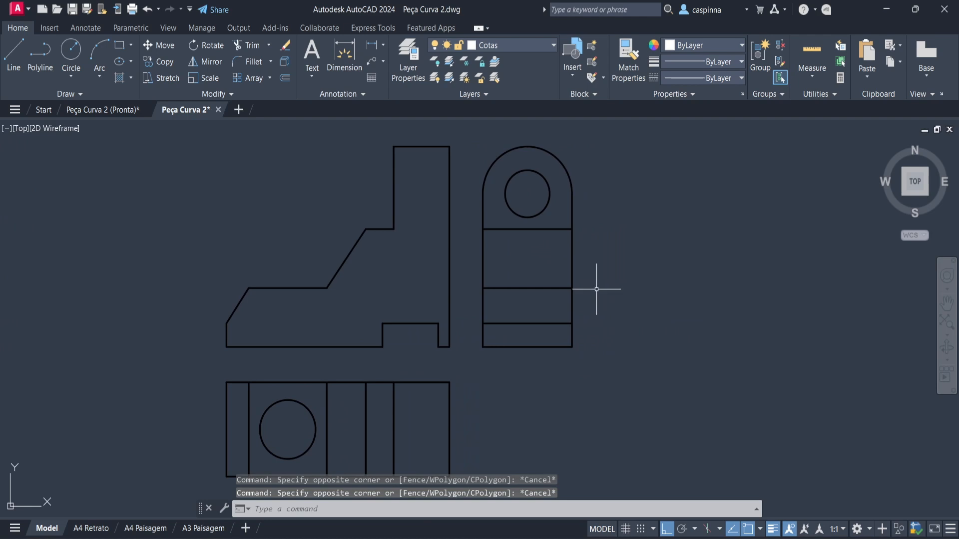
click(254, 46)
click(462, 256)
click(582, 255)
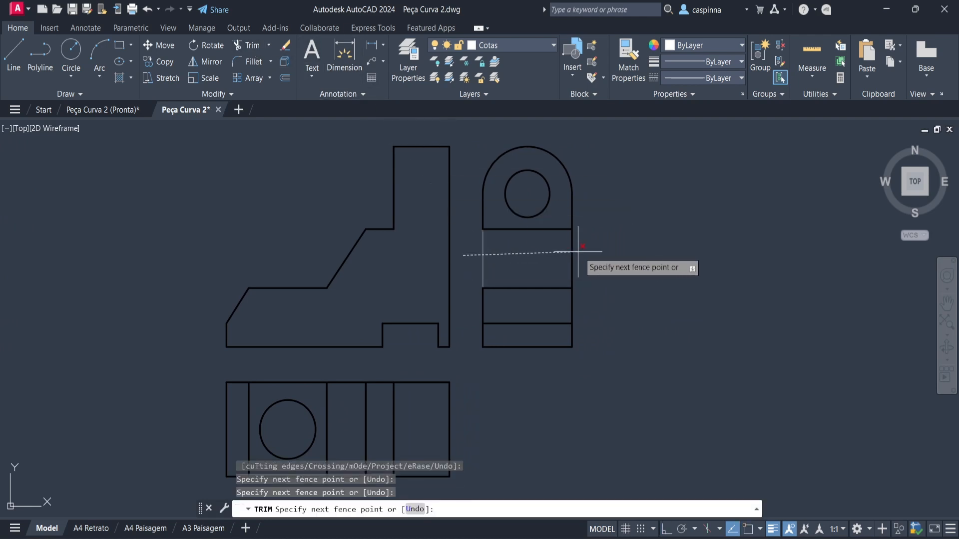
key(Return)
mouse_move(577, 359)
mouse_down()
mouse_move(559, 301)
mouse_move(482, 339)
mouse_move(526, 283)
mouse_move(579, 333)
mouse_up()
Trim away the copied top view's portion beyond the section with the circular hole, keeping that section's closing edge.
mouse_move(550, 224)
middle_down()
mouse_move(604, 245)
mouse_move(576, 243)
middle_up()
scroll(476, 326, up, 2)
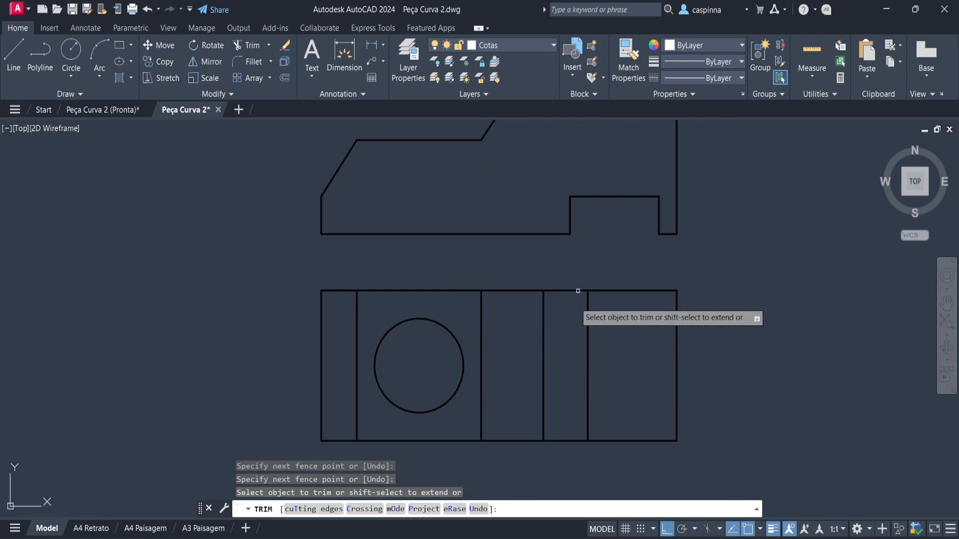
mouse_move(523, 271)
mouse_down()
mouse_move(552, 445)
mouse_move(677, 351)
mouse_move(553, 316)
mouse_move(577, 373)
mouse_move(561, 400)
mouse_move(560, 464)
mouse_up()
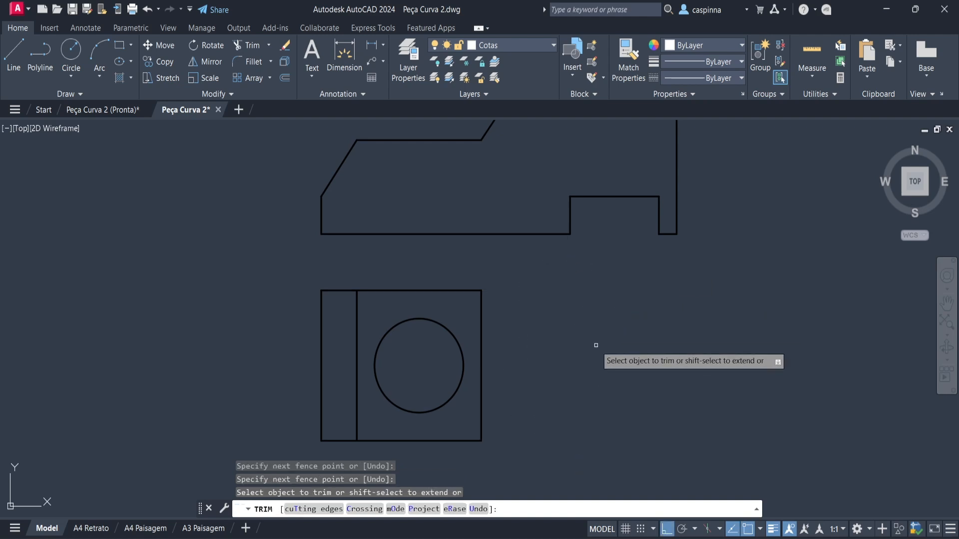
scroll(596, 345, down, 2)
key(Escape)
Make Aresta Visível the current layer and draw a horizontal line across the base of the upright in the copied front view.
mouse_move(674, 278)
middle_down()
mouse_move(533, 368)
mouse_move(611, 371)
middle_up()
middle_drag(507, 267, 476, 271)
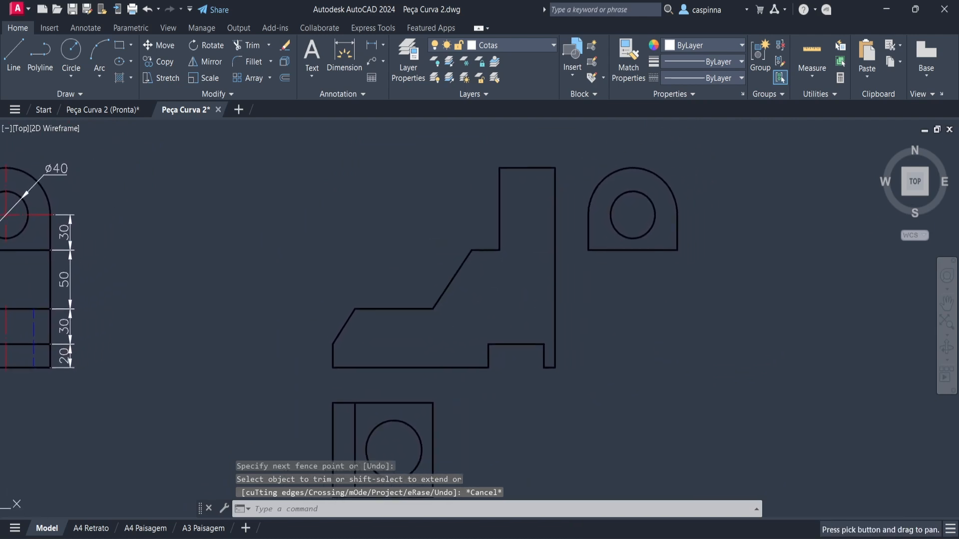
click(529, 44)
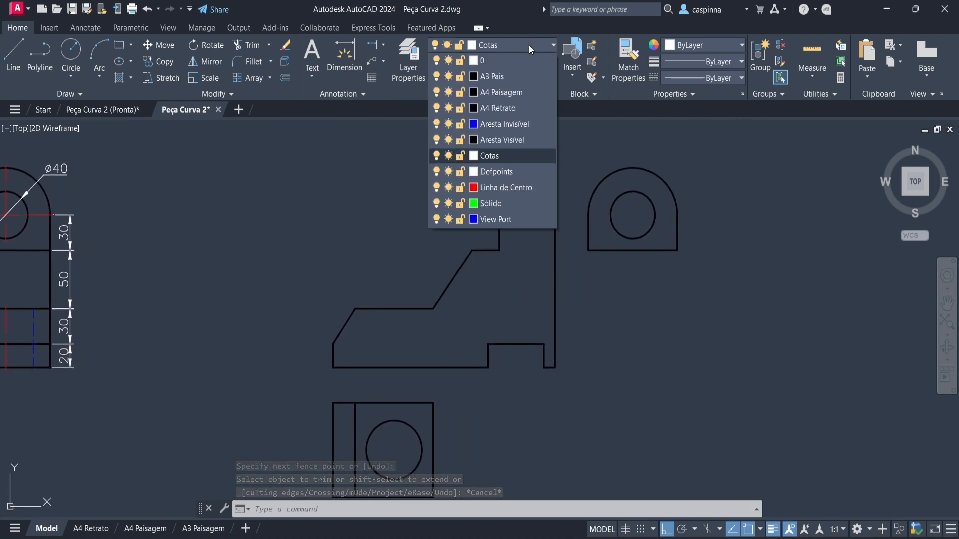
click(501, 142)
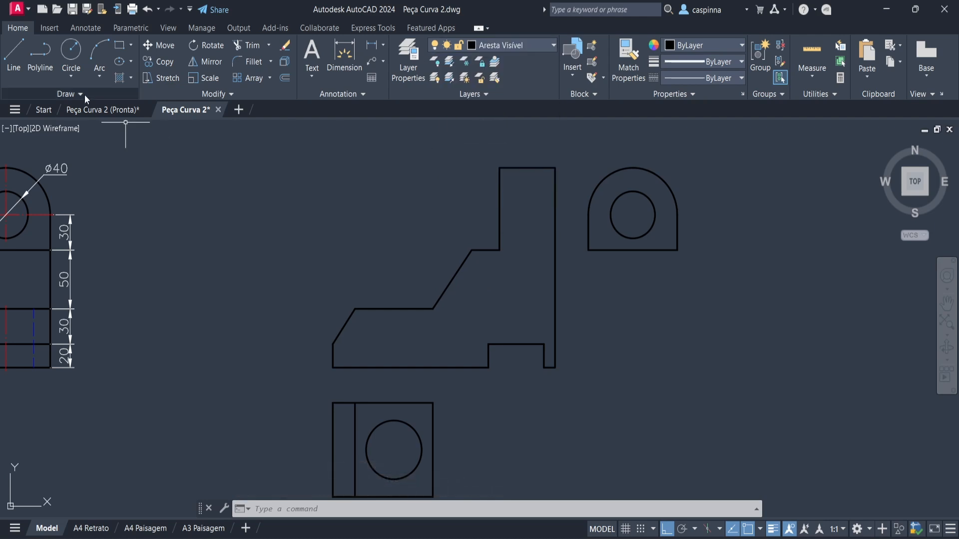
click(14, 60)
scroll(493, 271, up, 2)
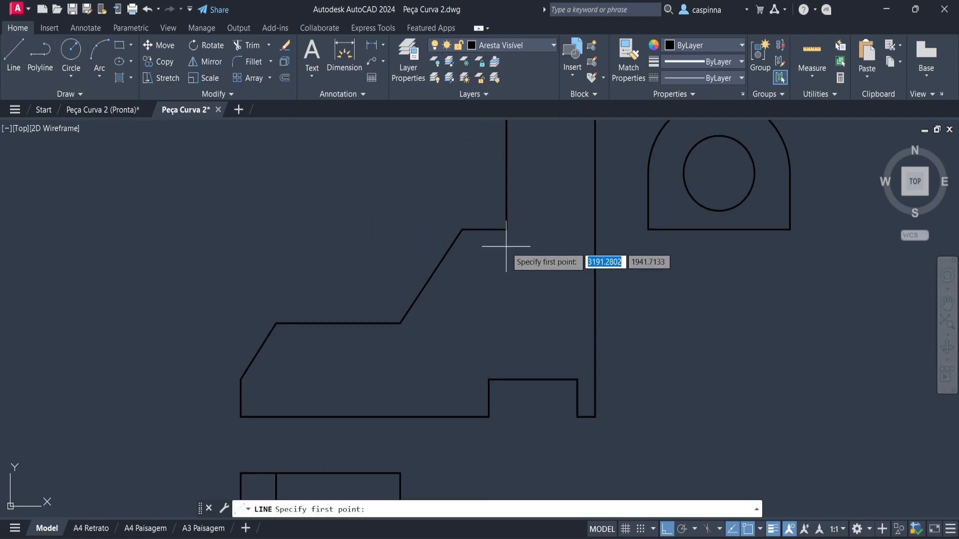
click(506, 230)
click(595, 230)
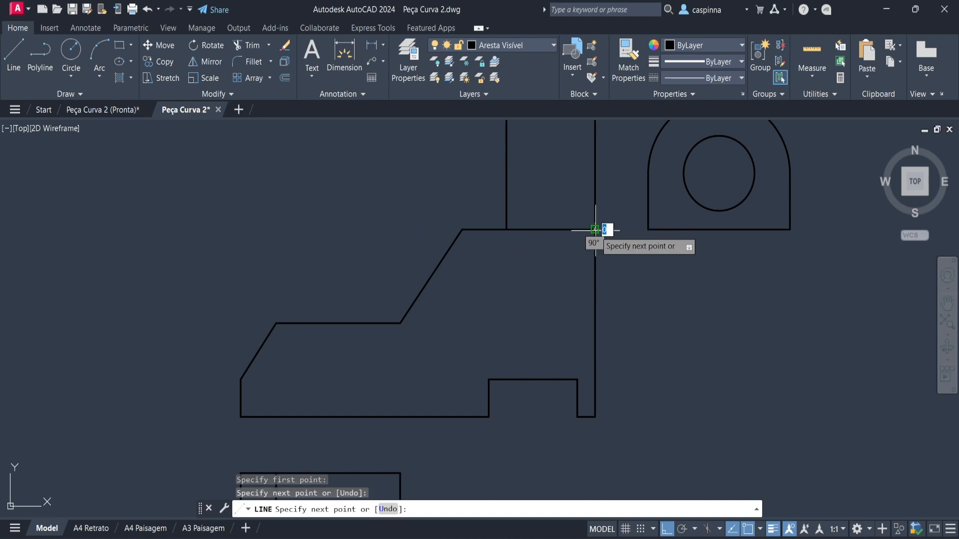
key(Escape)
Draw a vertical 50-unit line from the foot of the large slope to the bottom edge of the copied front view.
key(space)
click(400, 324)
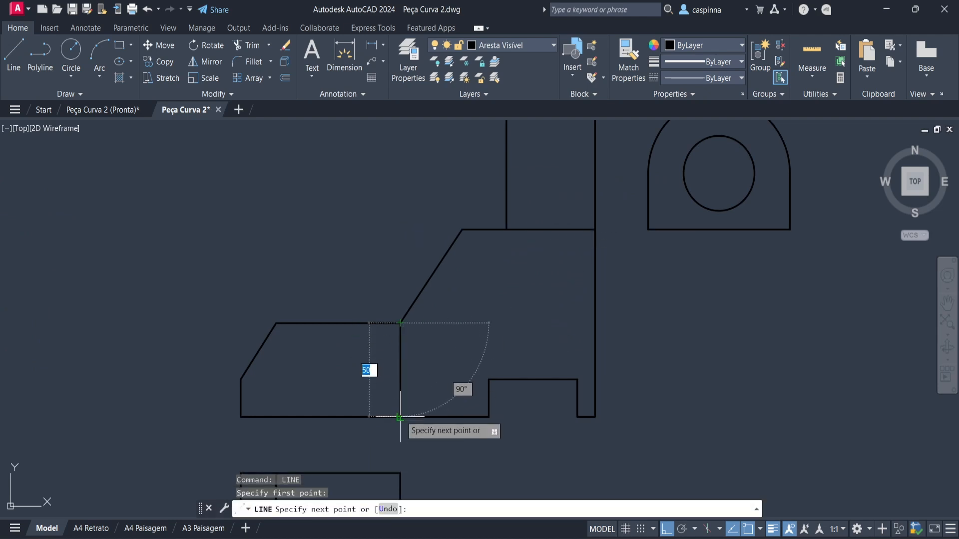
click(400, 417)
key(Escape)
Trim the upright and the lower block before the large slope off the copied front view, leaving the central slotted body.
scroll(402, 408, down, 2)
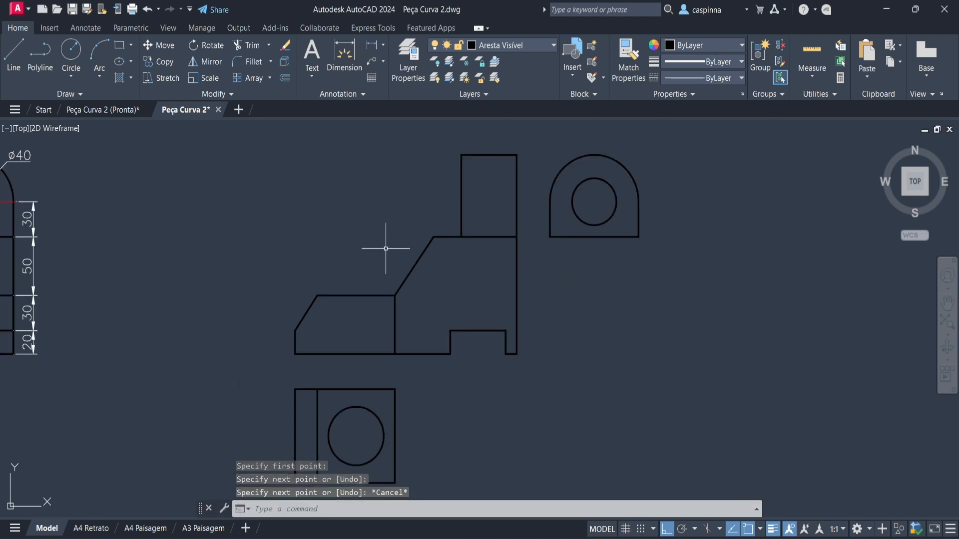
click(248, 45)
mouse_move(547, 214)
mouse_down()
mouse_move(467, 204)
mouse_move(519, 180)
mouse_up()
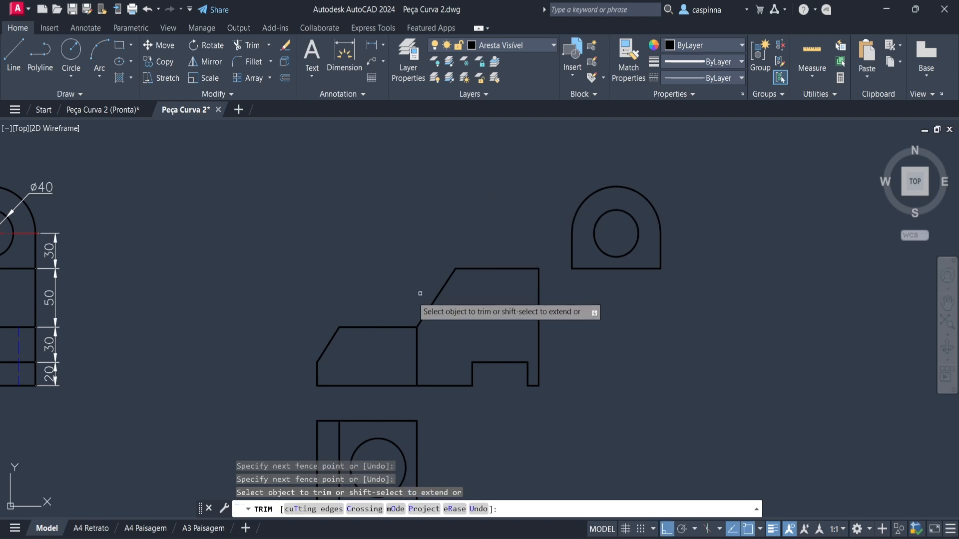
mouse_move(384, 294)
mouse_down()
mouse_move(371, 372)
mouse_move(315, 369)
mouse_move(330, 328)
mouse_up()
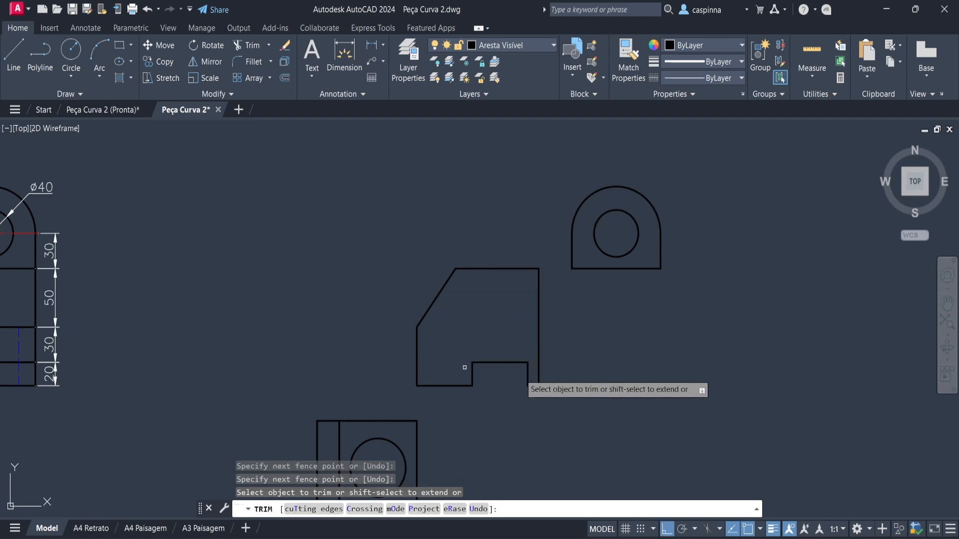
Switch the viewport to the SW Isometric view, with the three trimmed profiles in sight.
key(Escape)
middle_drag(519, 372, 533, 348)
scroll(525, 309, down, 2)
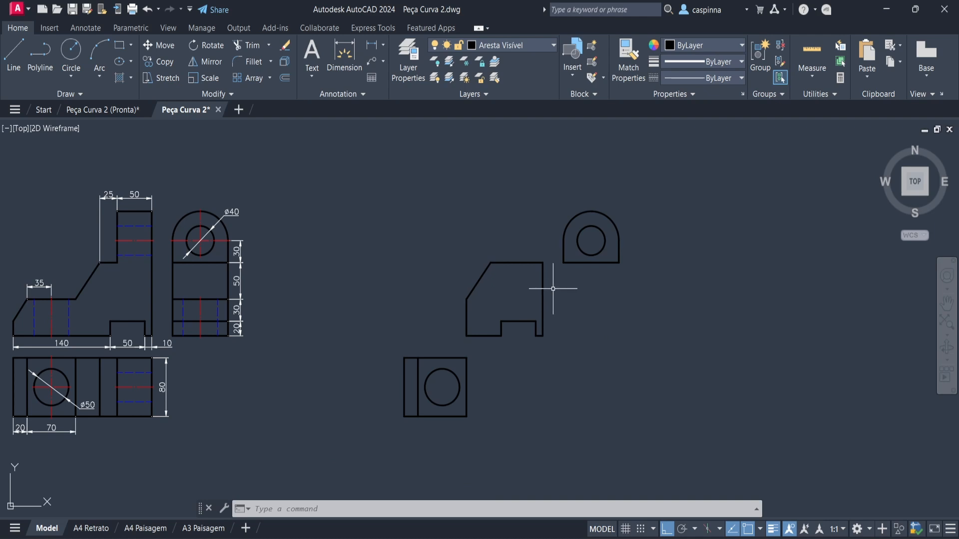
middle_drag(595, 264, 544, 252)
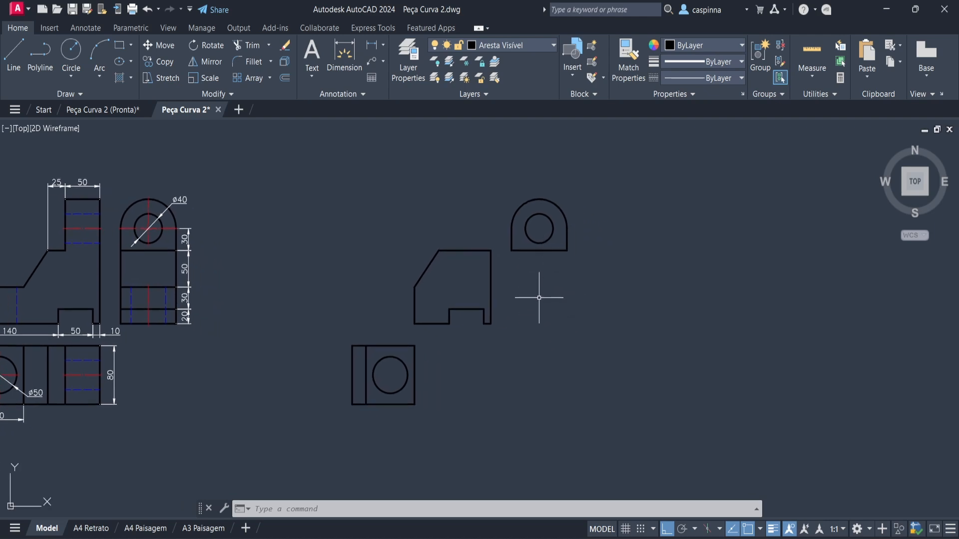
click(21, 128)
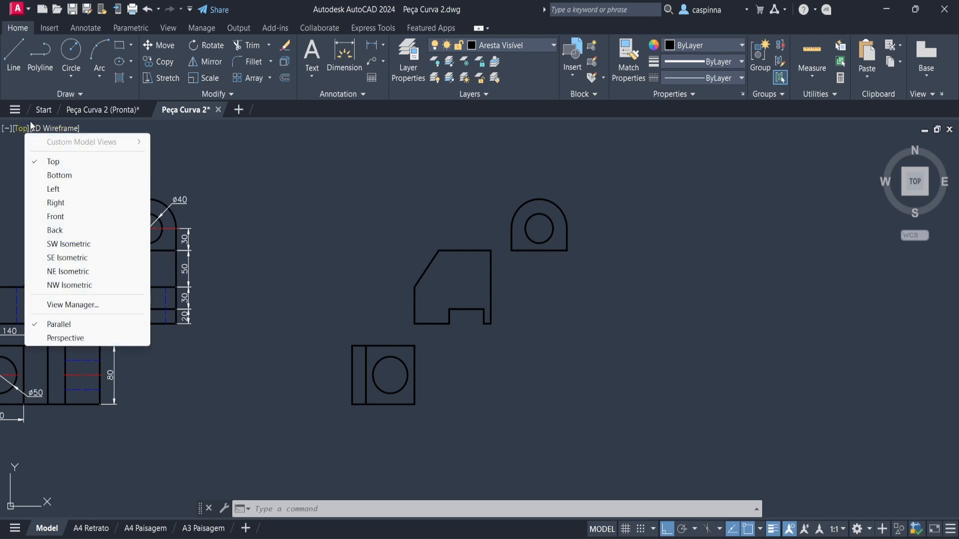
click(13, 129)
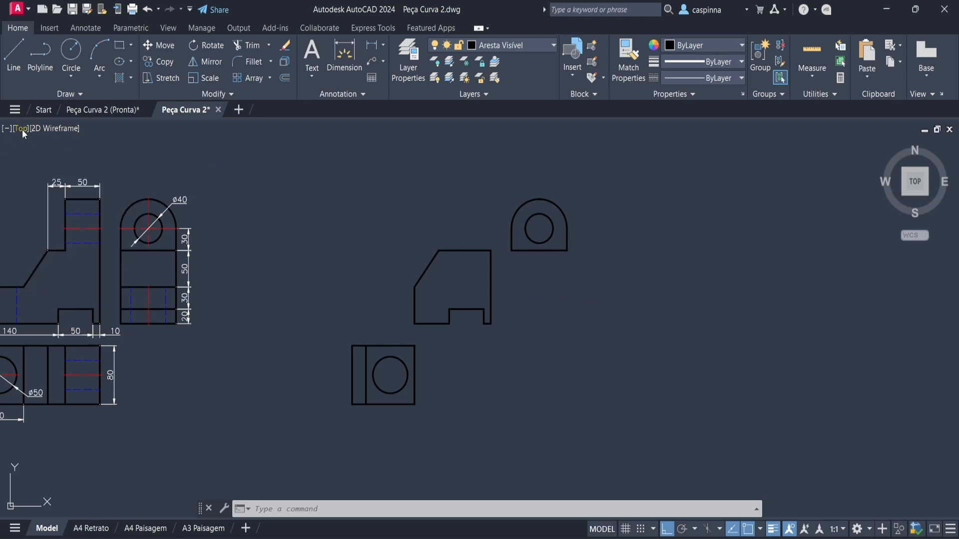
click(22, 130)
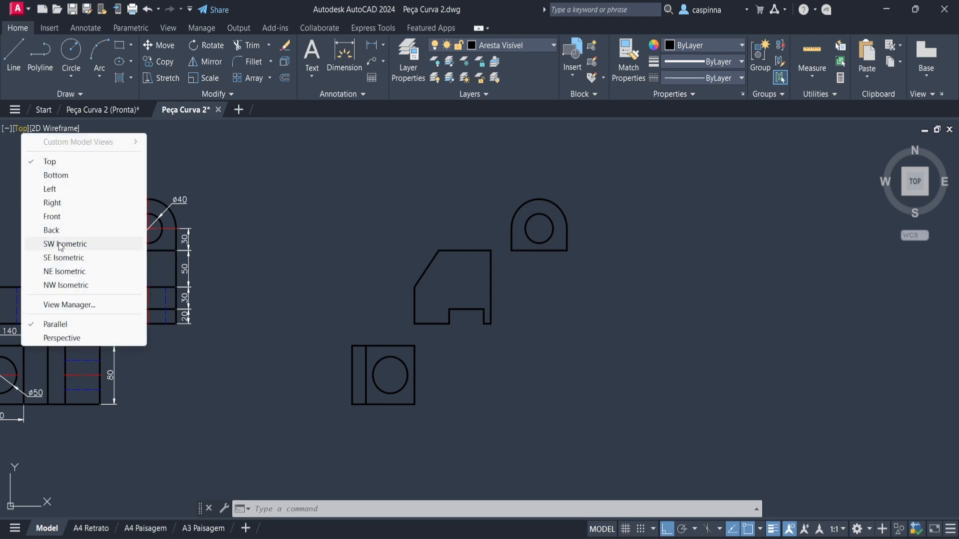
click(75, 244)
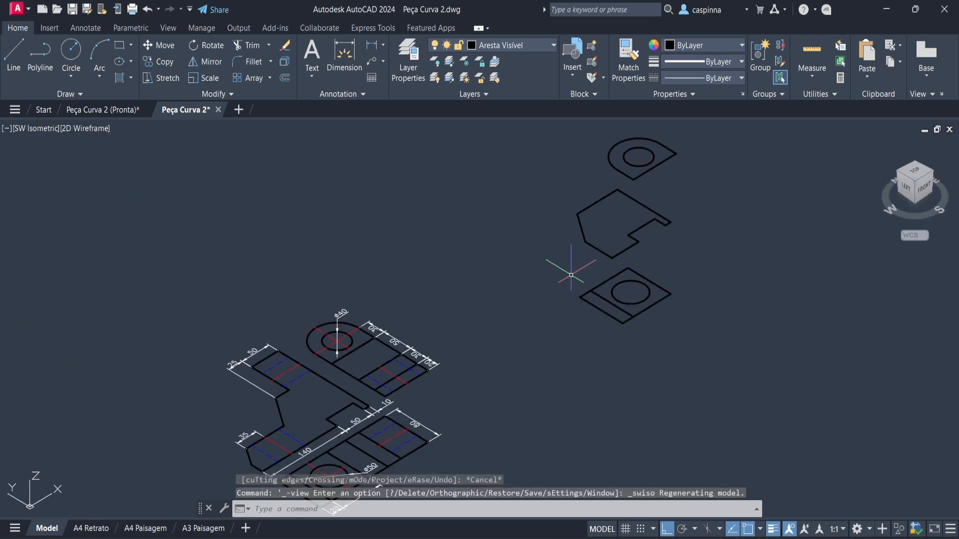
middle_drag(608, 272, 489, 328)
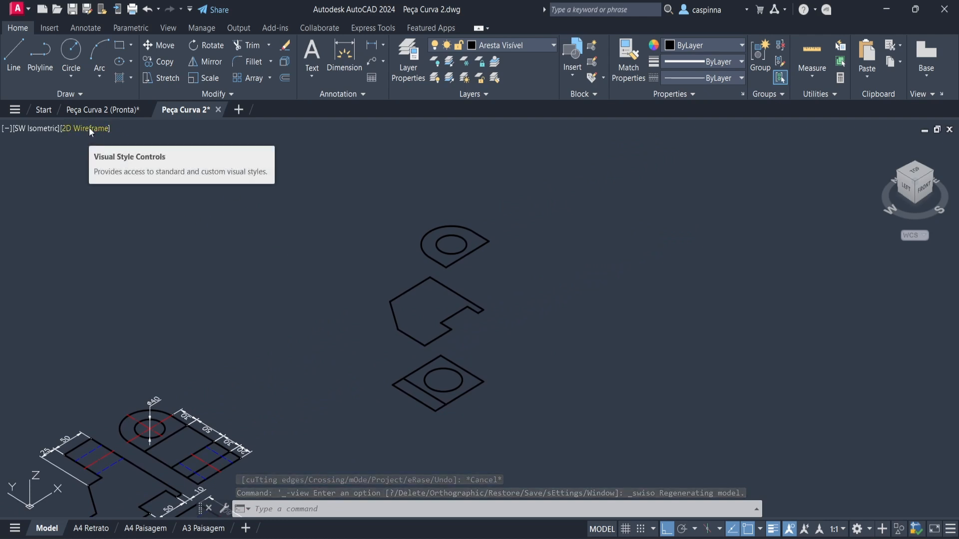
Apply the Conceptual visual style to the viewport.
click(89, 128)
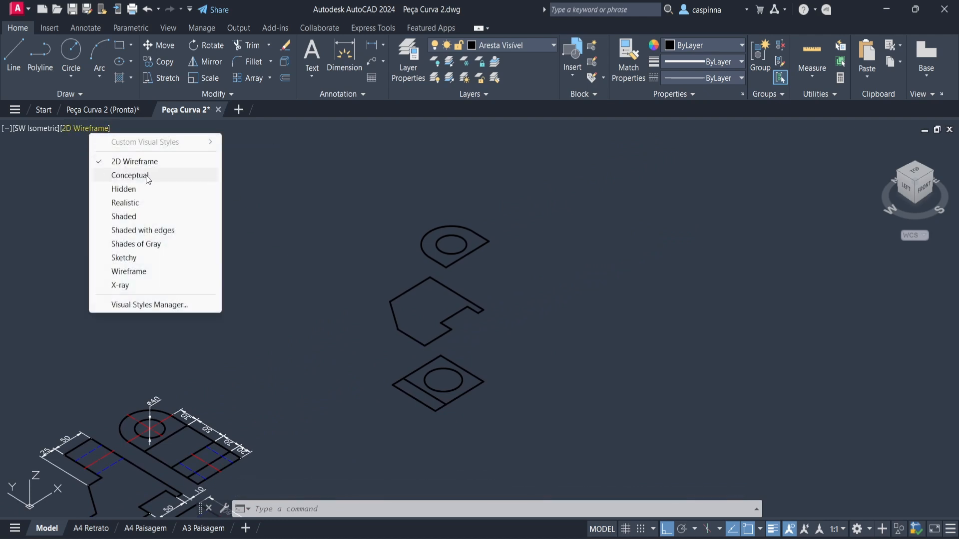
click(129, 175)
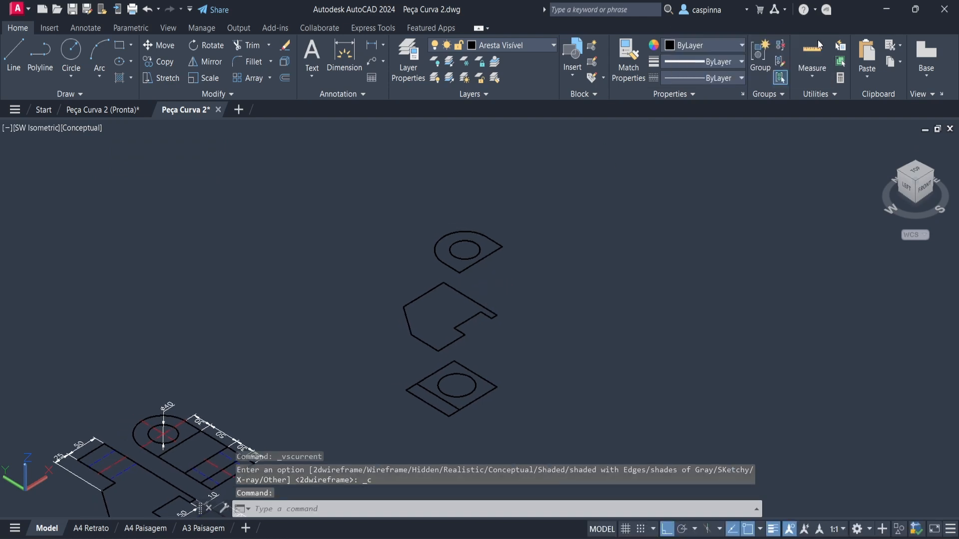
middle_drag(555, 293, 546, 289)
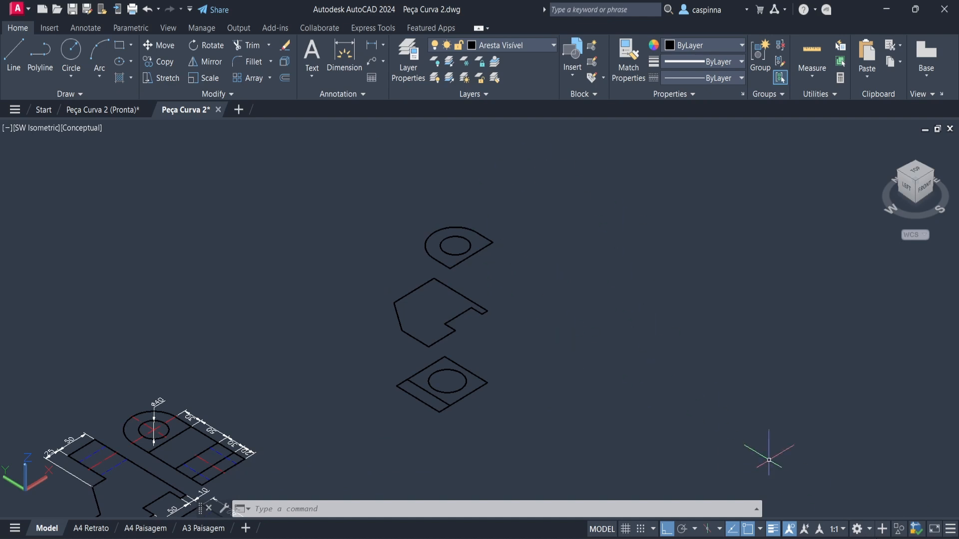
Switch to the 3D Modeling workspace and close the Activity Insights palette.
click(858, 530)
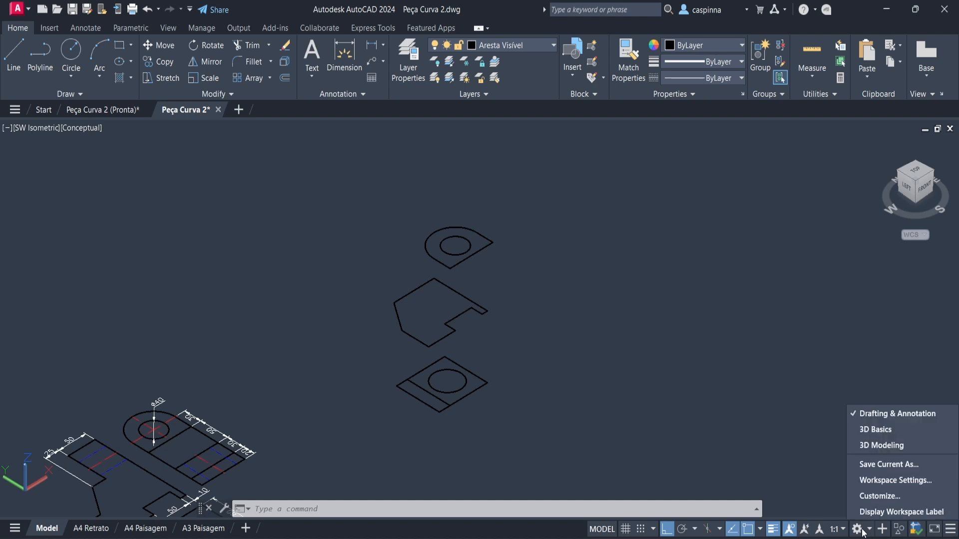
click(882, 446)
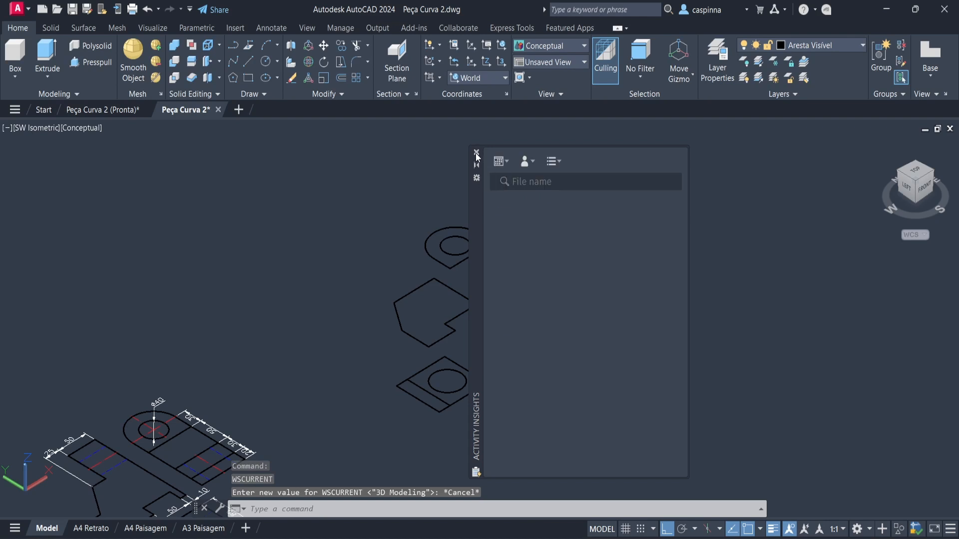
click(477, 152)
middle_drag(396, 172, 396, 171)
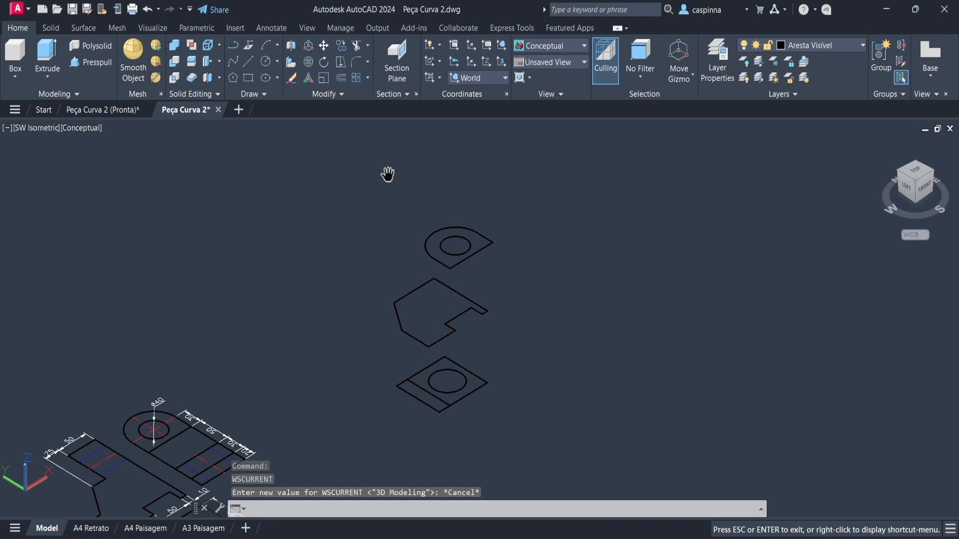
key(Escape)
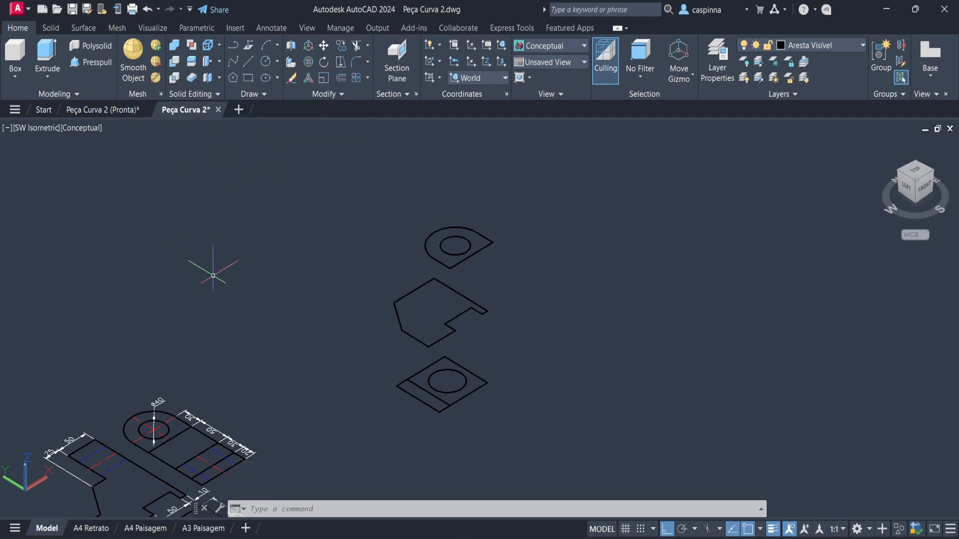
scroll(333, 235, up, 2)
scroll(553, 270, up, 2)
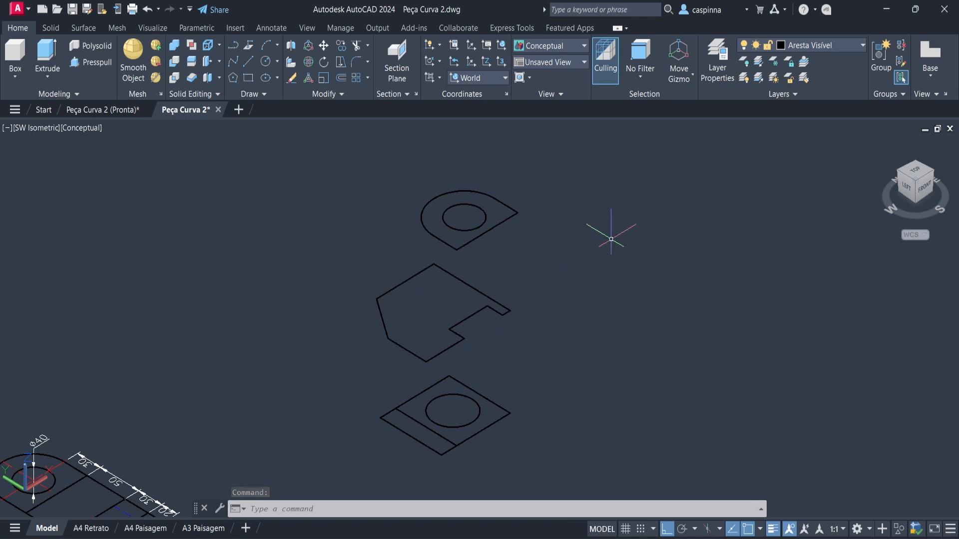
Make Sólido the current layer.
click(832, 45)
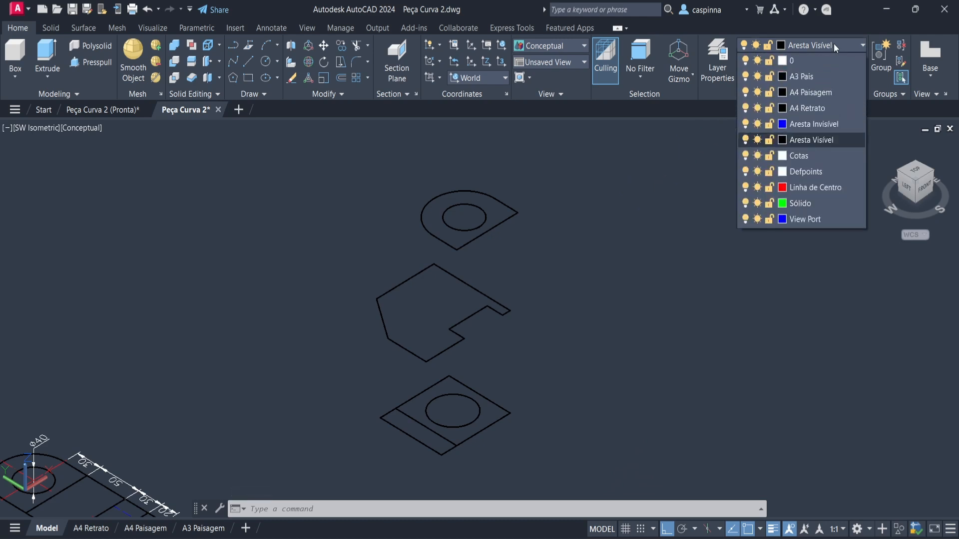
click(825, 202)
middle_drag(543, 256, 550, 253)
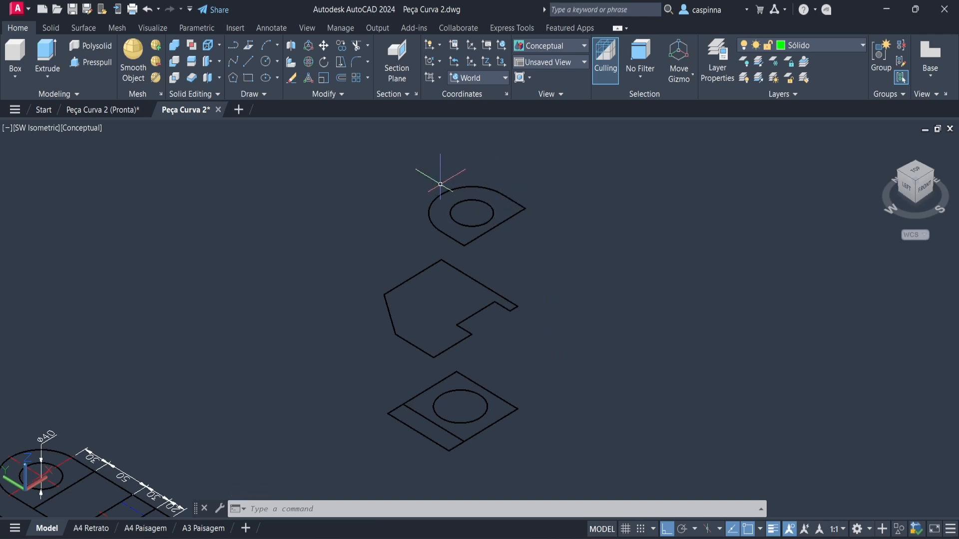
Examine the thickness dimension of the upright in the original dimensioned front view.
text(p)
key(Return)
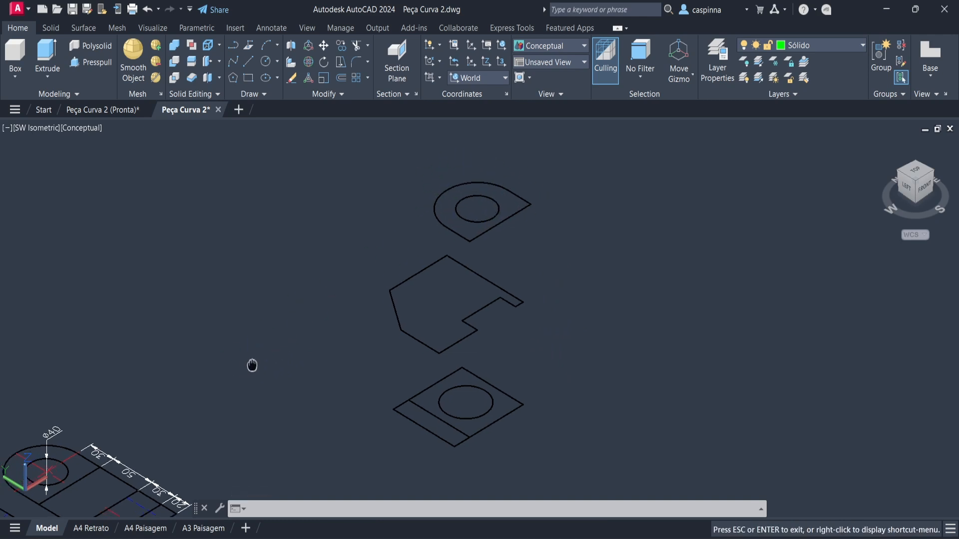
drag(253, 364, 621, 165)
key(Escape)
scroll(258, 320, up, 5)
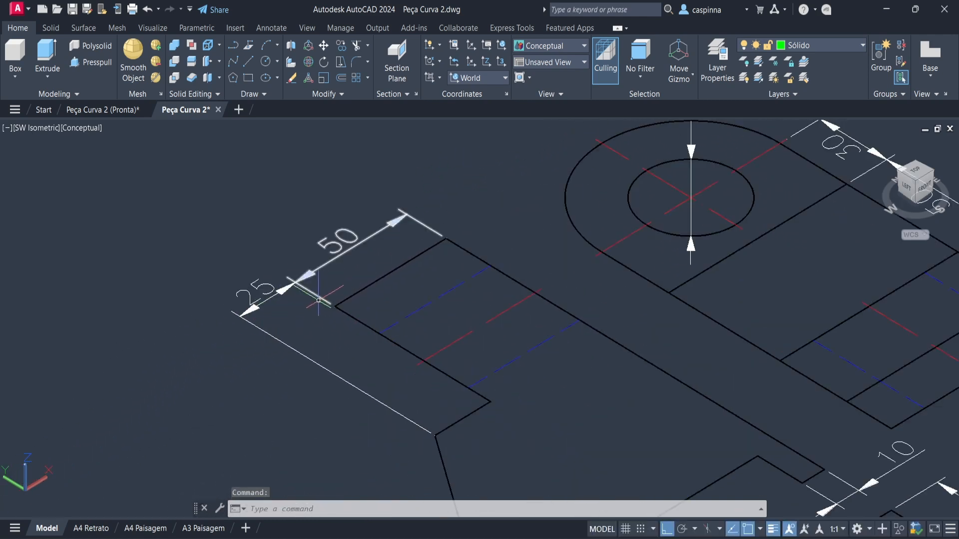
click(328, 287)
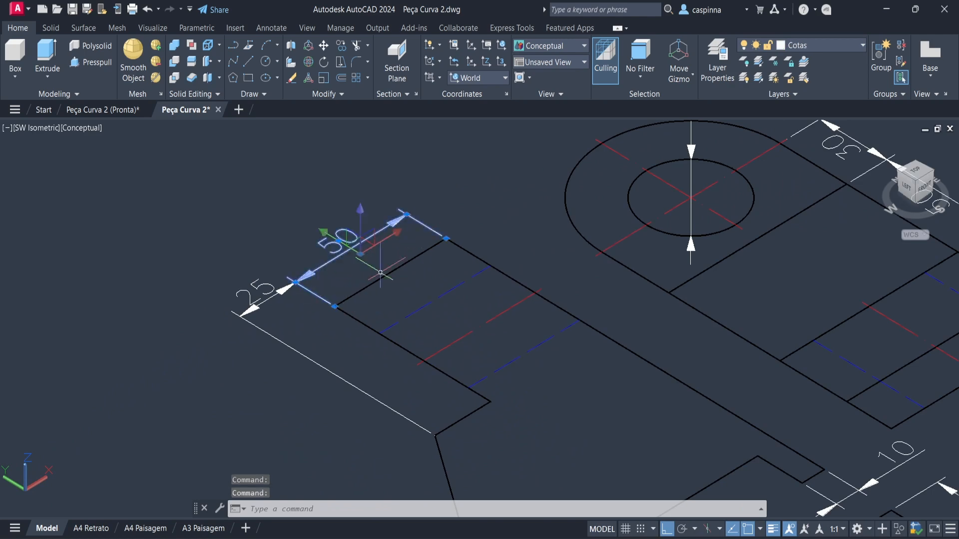
key(Escape)
scroll(344, 307, down, 5)
middle_drag(629, 218, 376, 403)
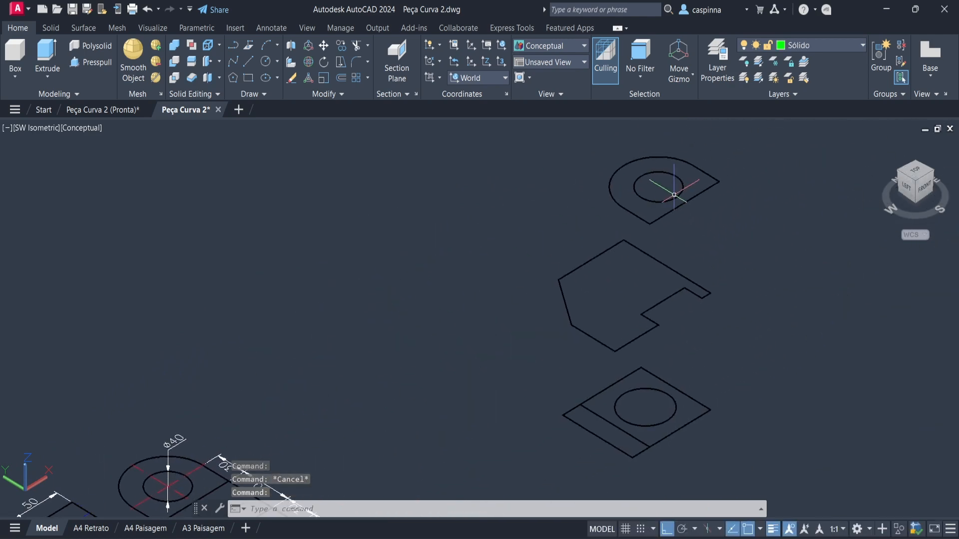
Presspull the area around the hole in the round-topped profile to a height of 50 units.
middle_drag(670, 186, 464, 218)
click(107, 62)
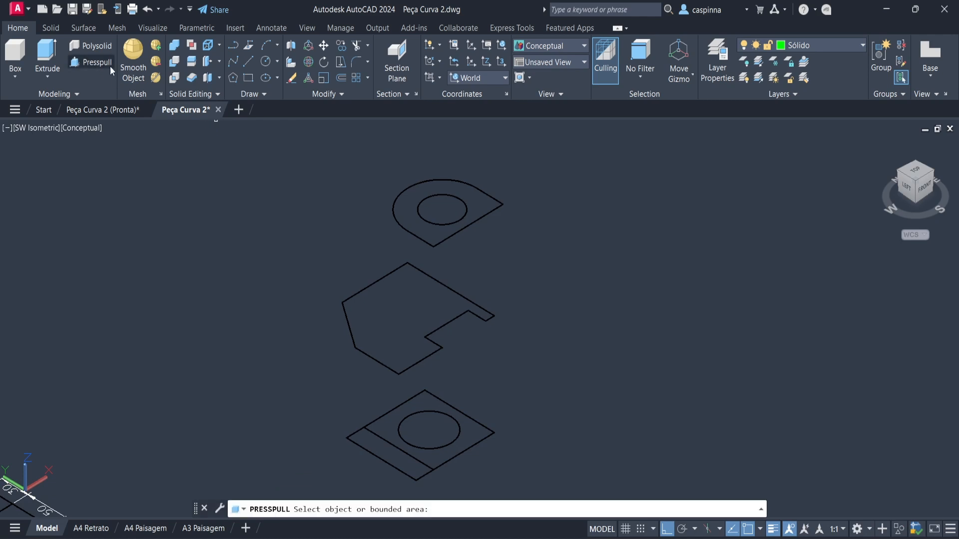
scroll(471, 187, up, 2)
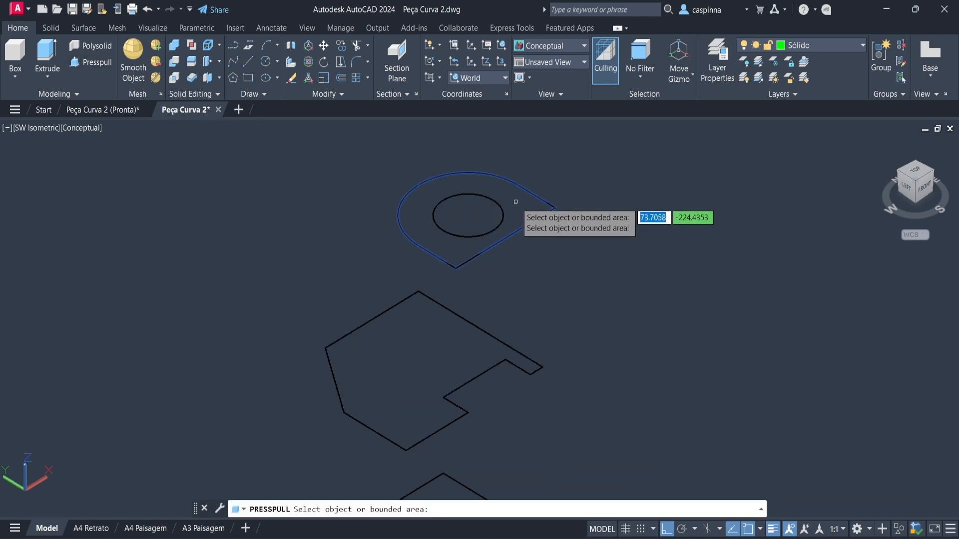
click(516, 209)
middle_drag(521, 154, 510, 214)
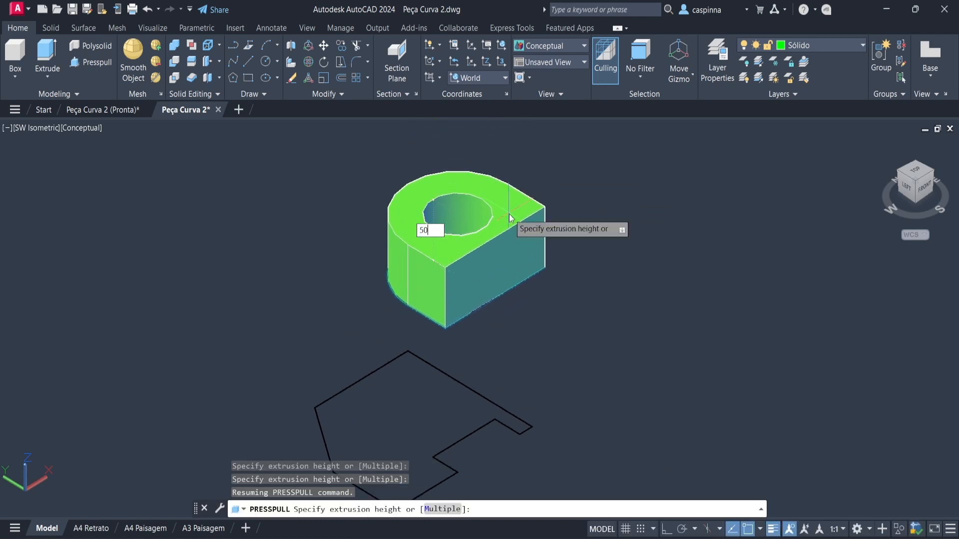
key(Return)
key(Return)
scroll(438, 282, down, 3)
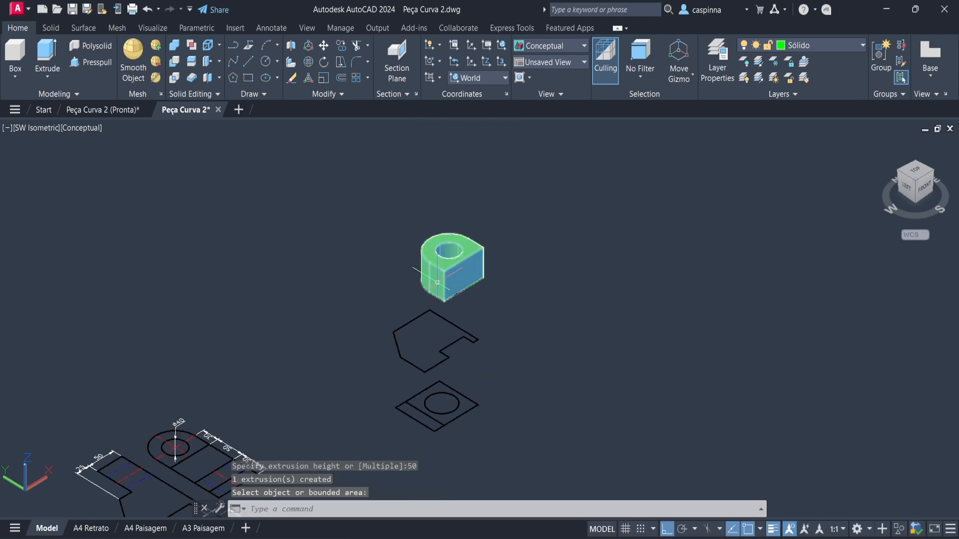
Check the part's width in the dimensioned top view and Presspull the slotted body profile to a height of 80 units.
scroll(367, 397, up, 2)
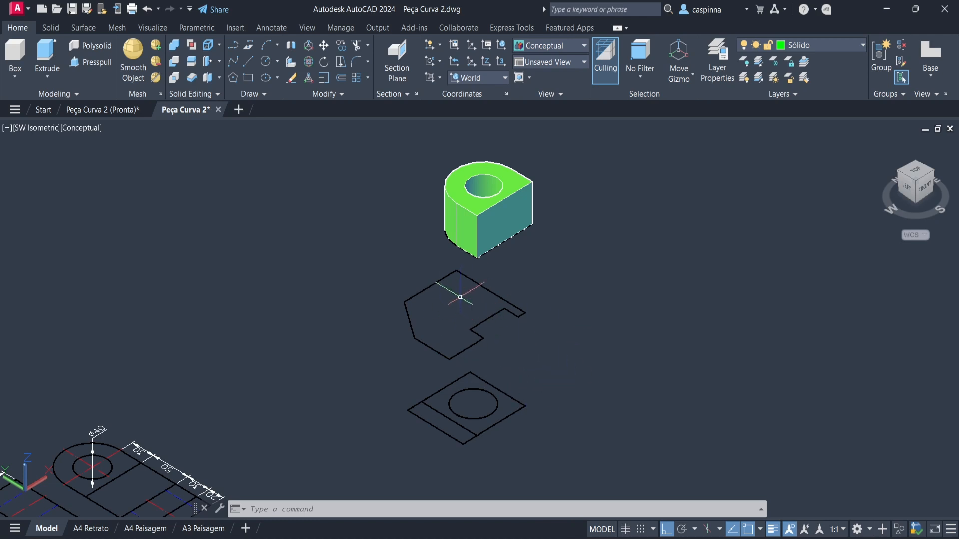
mouse_move(326, 415)
middle_down()
mouse_move(473, 265)
mouse_move(571, 188)
middle_up()
middle_drag(458, 384, 471, 369)
key(Escape)
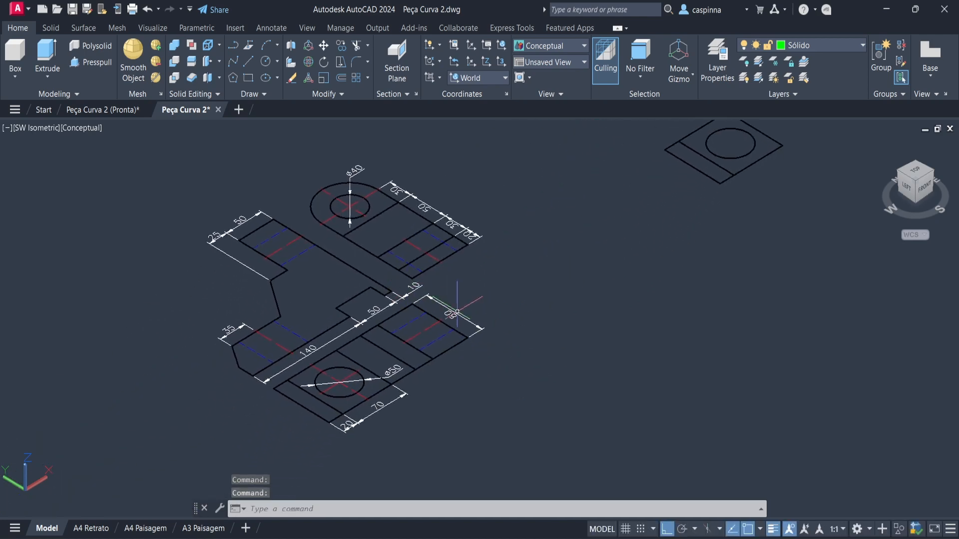
scroll(453, 308, up, 3)
scroll(454, 308, down, 4)
middle_drag(567, 214, 379, 418)
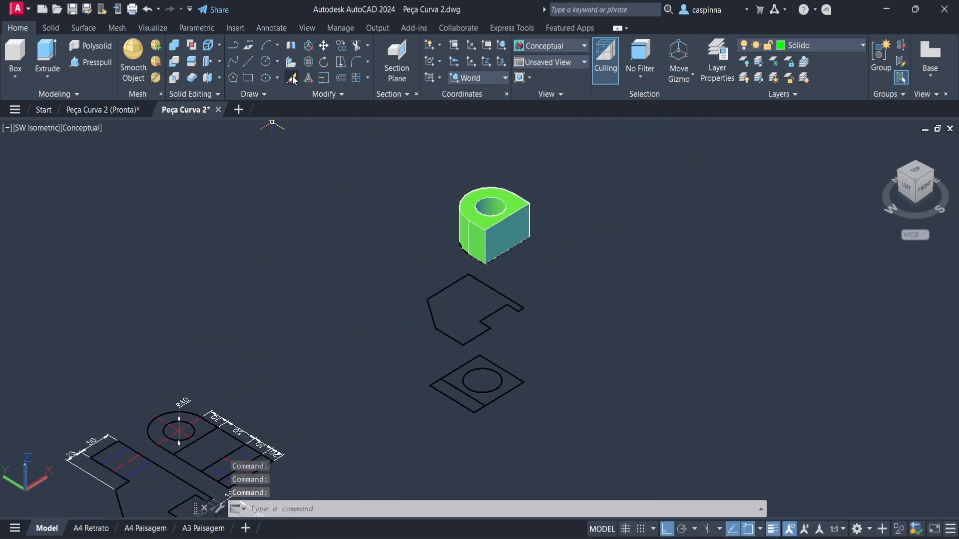
click(98, 65)
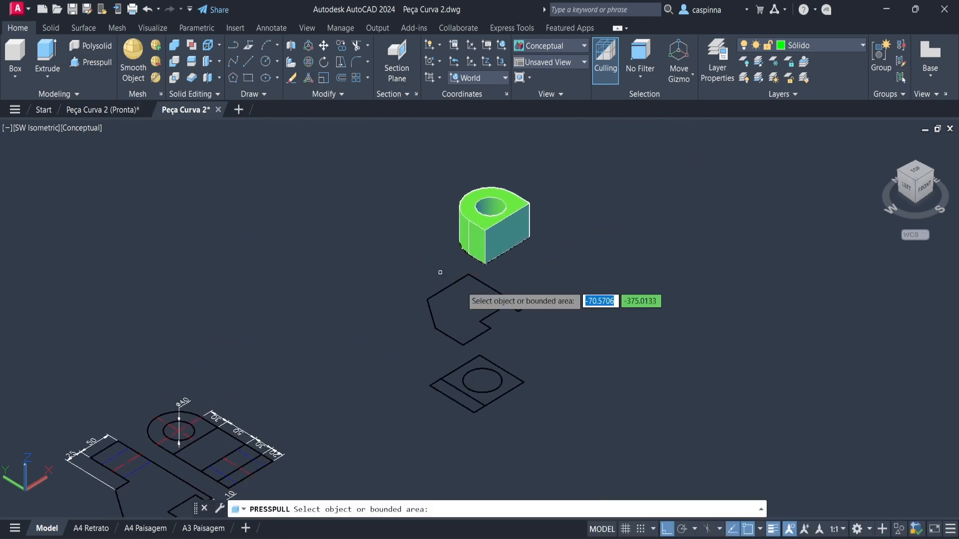
click(456, 306)
text(8)
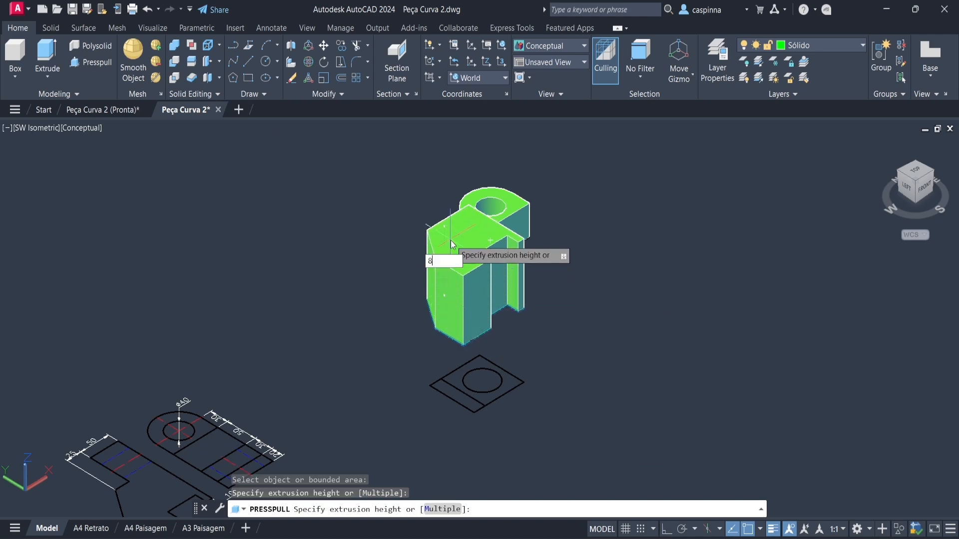
text(0)
key(Return)
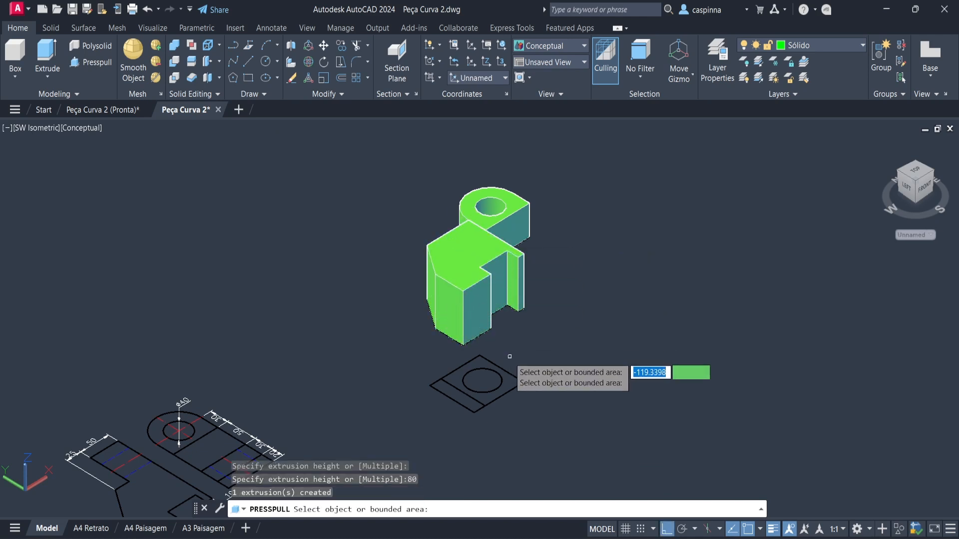
Check the dimensions in the original views and Presspull the area around the hole in the square foot profile to a height of 50 units.
middle_drag(470, 389, 486, 312)
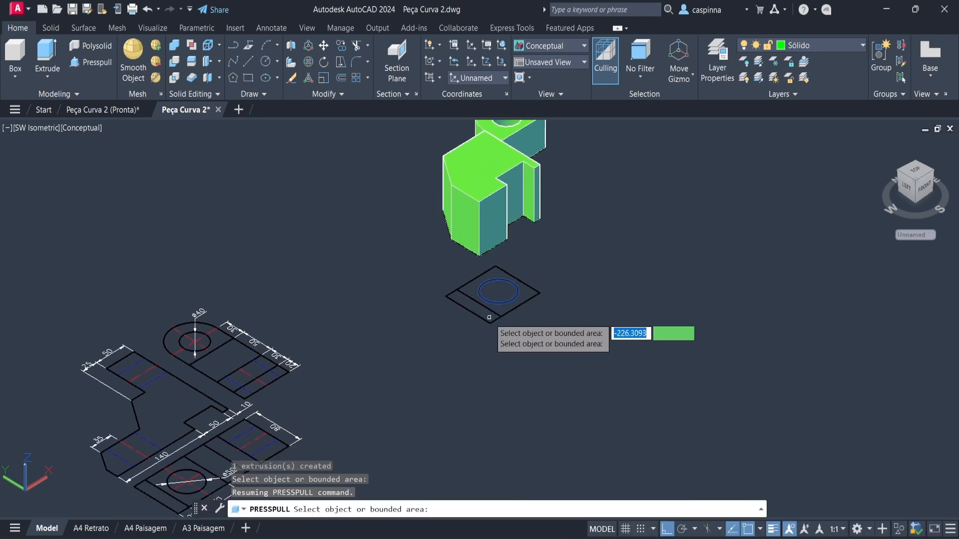
scroll(484, 321, up, 3)
scroll(479, 331, down, 2)
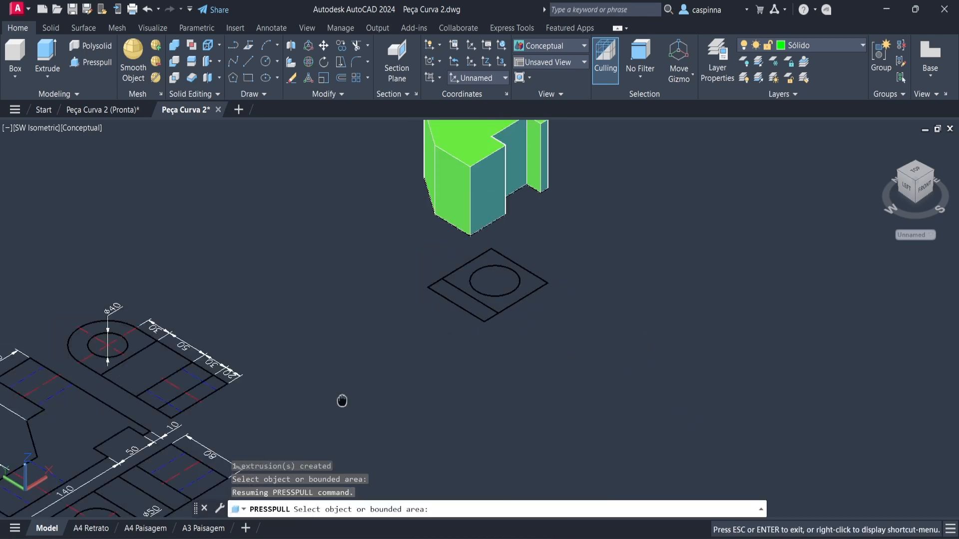
mouse_move(429, 394)
middle_down()
mouse_move(606, 200)
mouse_move(612, 209)
middle_up()
scroll(320, 278, up, 2)
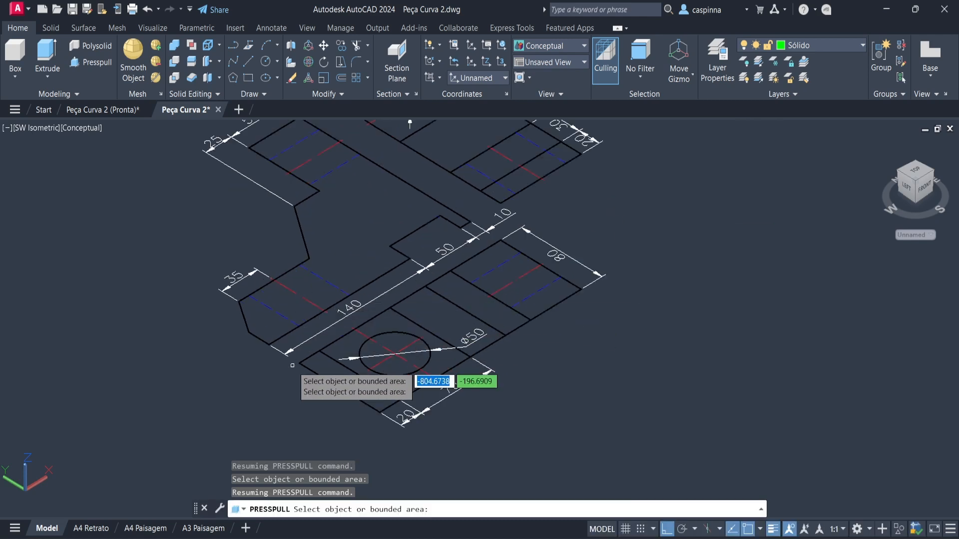
middle_drag(388, 283, 388, 359)
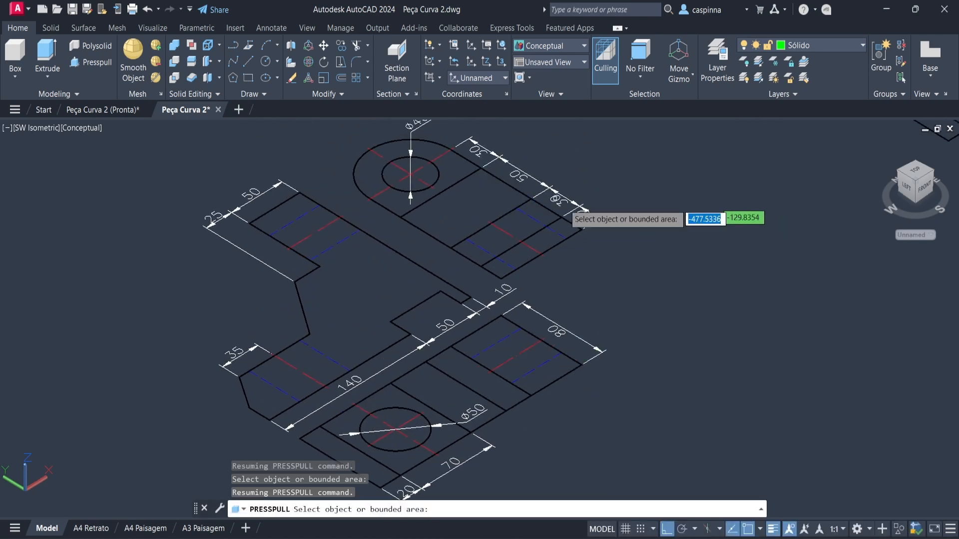
scroll(557, 284, down, 3)
middle_drag(557, 285, 291, 381)
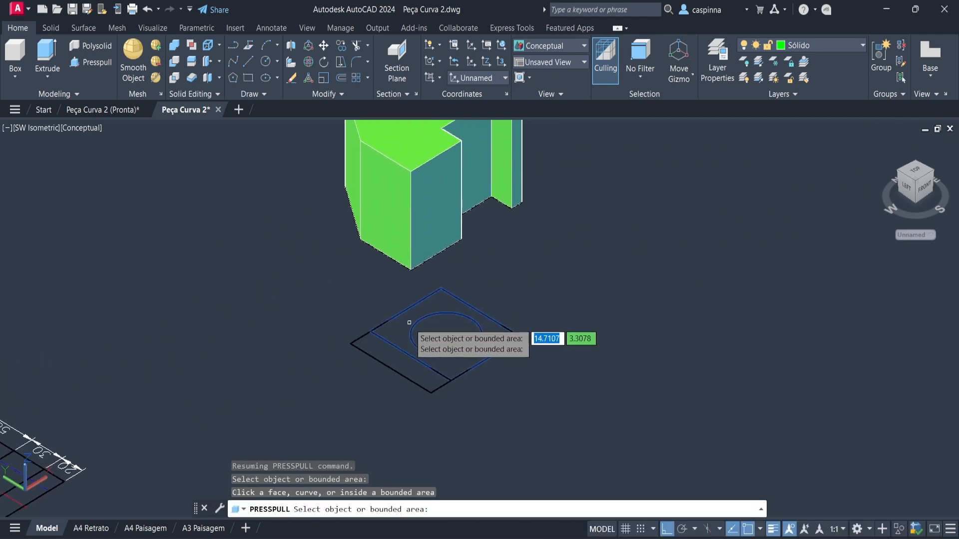
click(405, 345)
text(50)
key(Return)
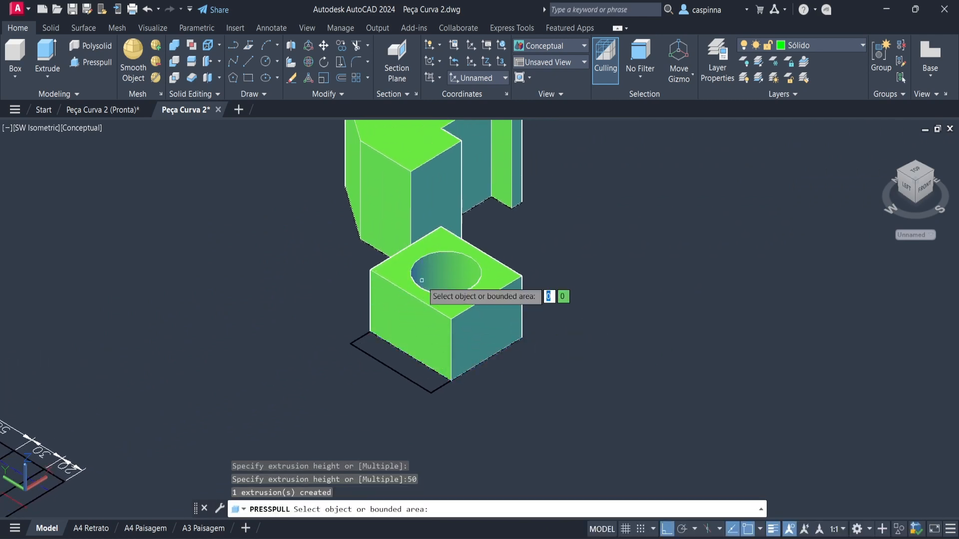
Presspull the narrow strip beside the foot block's holed area to a height of 50 units.
click(407, 361)
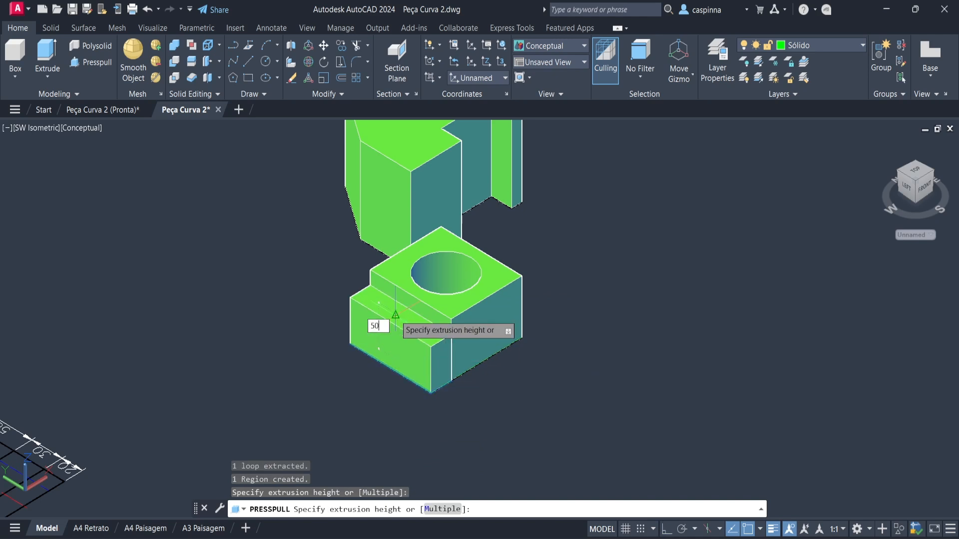
text(50)
key(Return)
key(Return)
scroll(402, 317, up, 2)
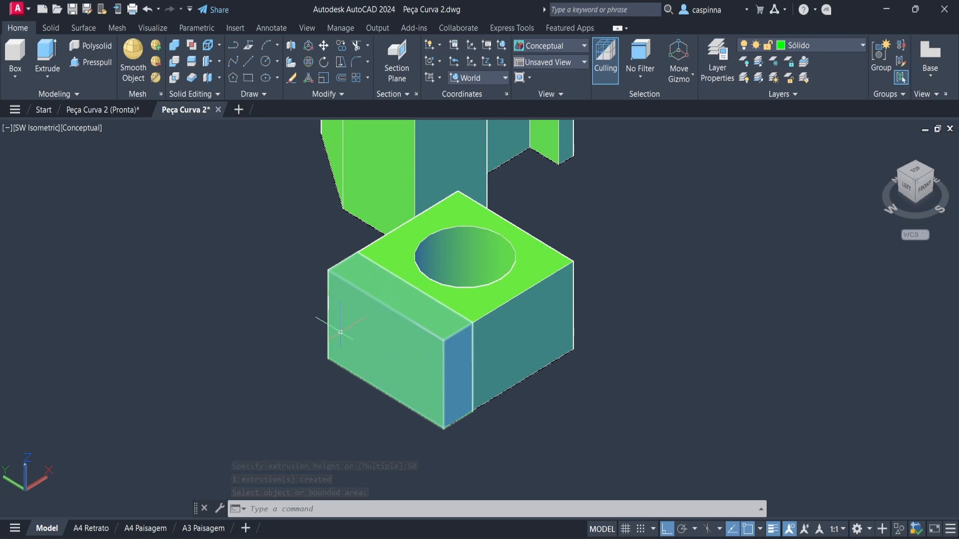
Measure the vertical drop of the sloped corner at the foot of the original dimensioned view.
scroll(340, 331, down, 2)
middle_drag(178, 346, 439, 274)
scroll(440, 274, up, 4)
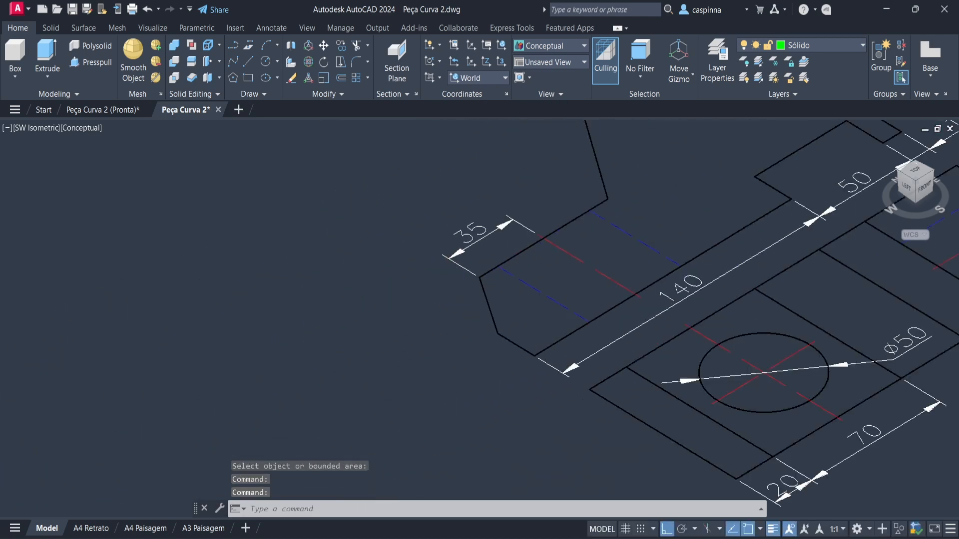
scroll(555, 260, up, 2)
text(d po)
text(i)
key(Return)
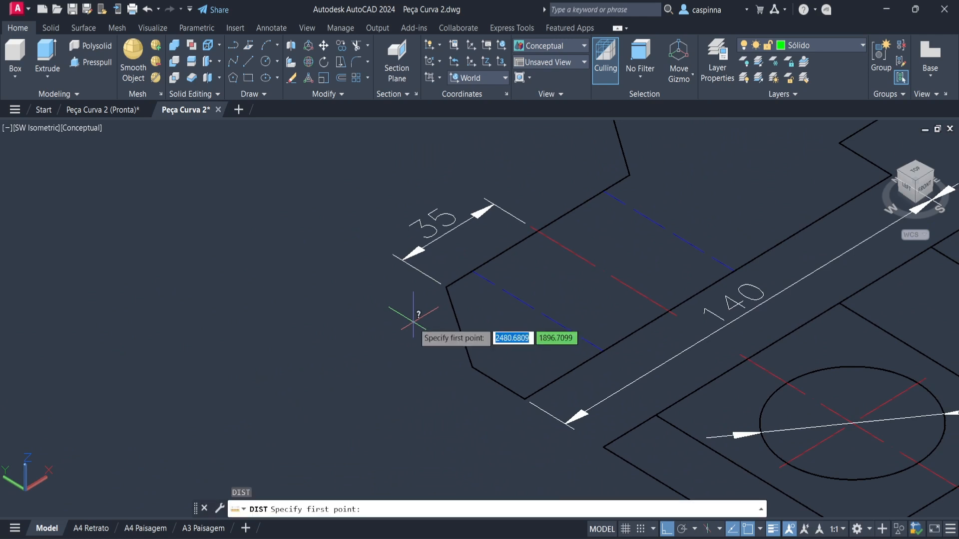
click(446, 286)
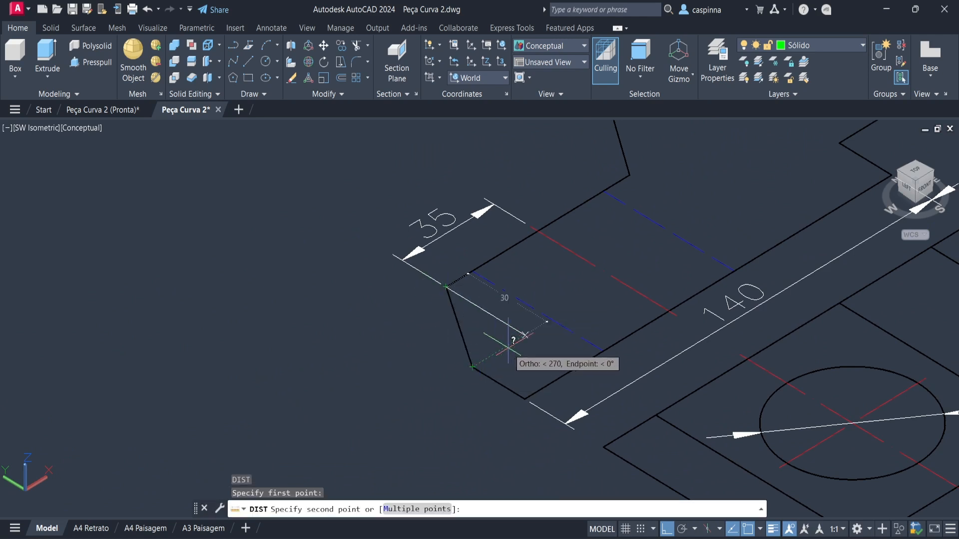
key(Escape)
Return to the extruded foot block and set the subobject selection filter to Edge.
scroll(508, 338, down, 5)
middle_drag(946, 143, 576, 283)
scroll(609, 220, up, 3)
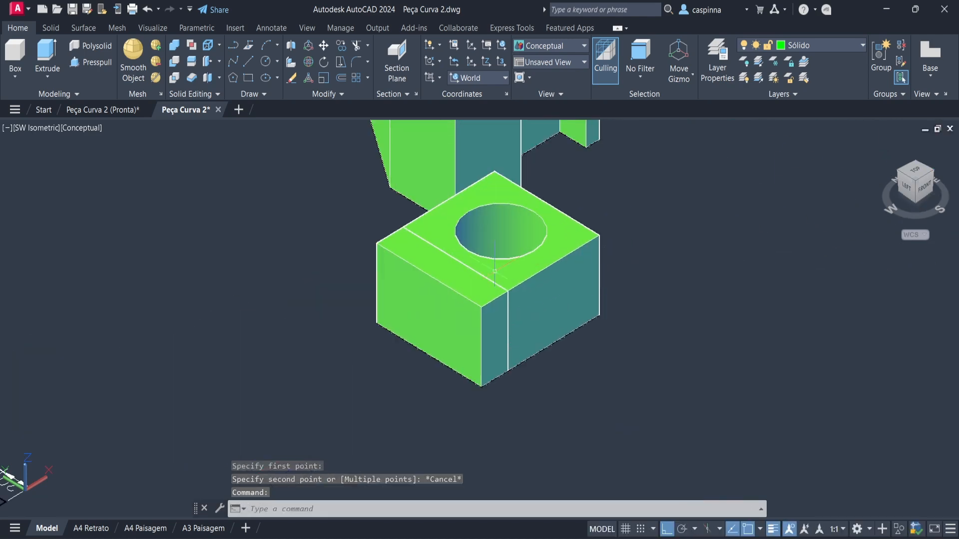
key(Escape)
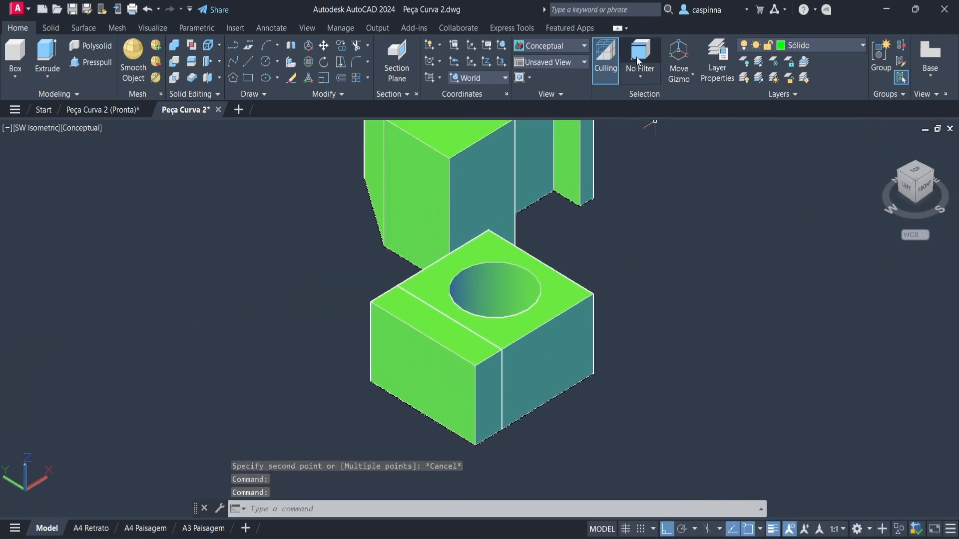
click(637, 74)
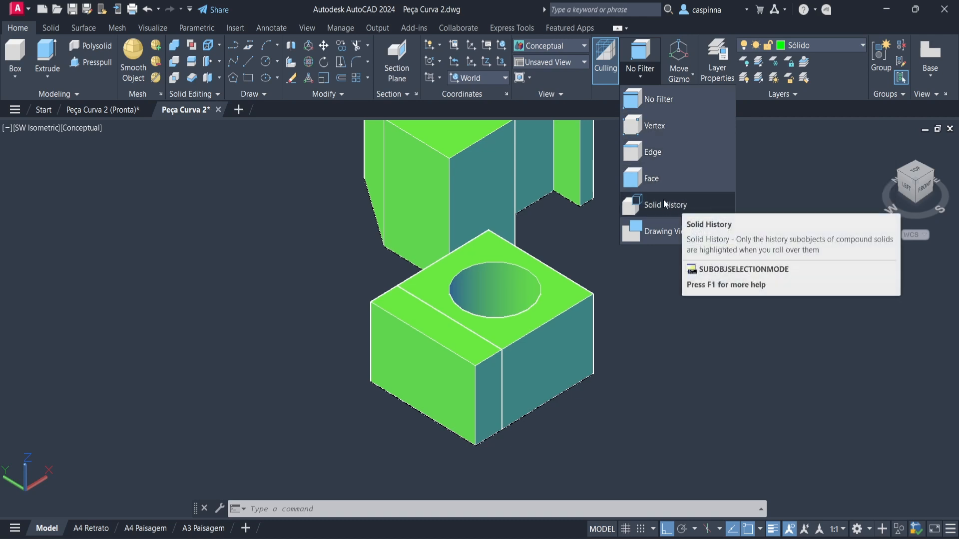
click(673, 152)
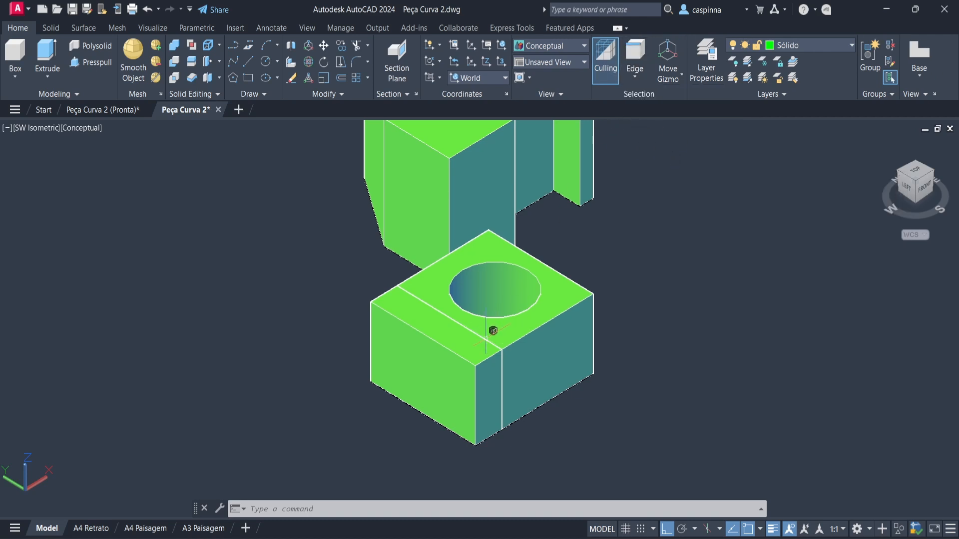
Lower the outer top edge of the foot's narrow strip by 30 units along Z to form the sloped face.
scroll(424, 361, up, 3)
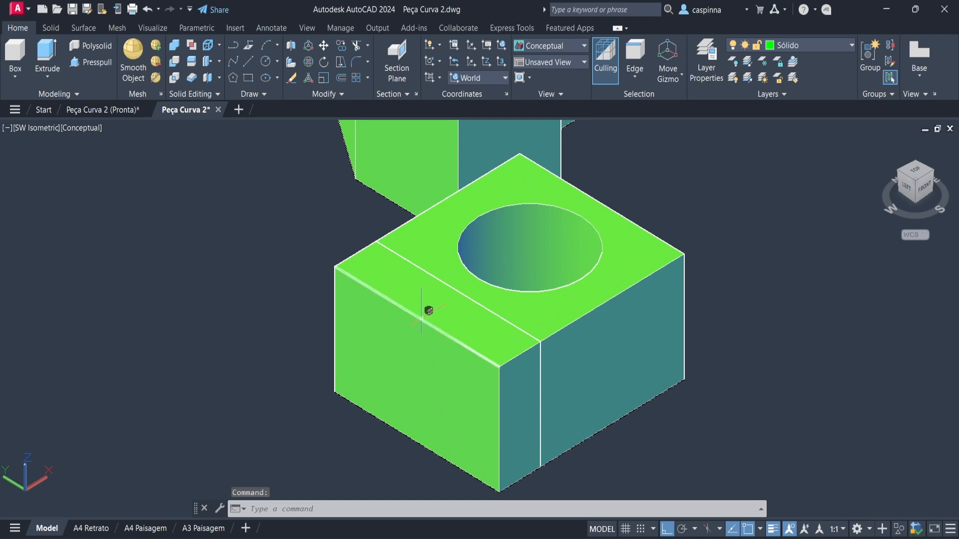
click(420, 315)
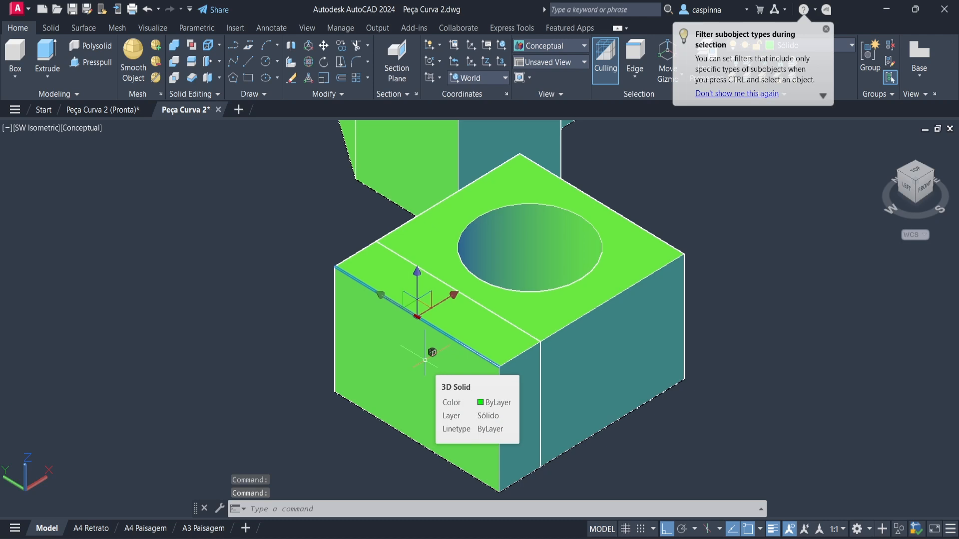
click(417, 317)
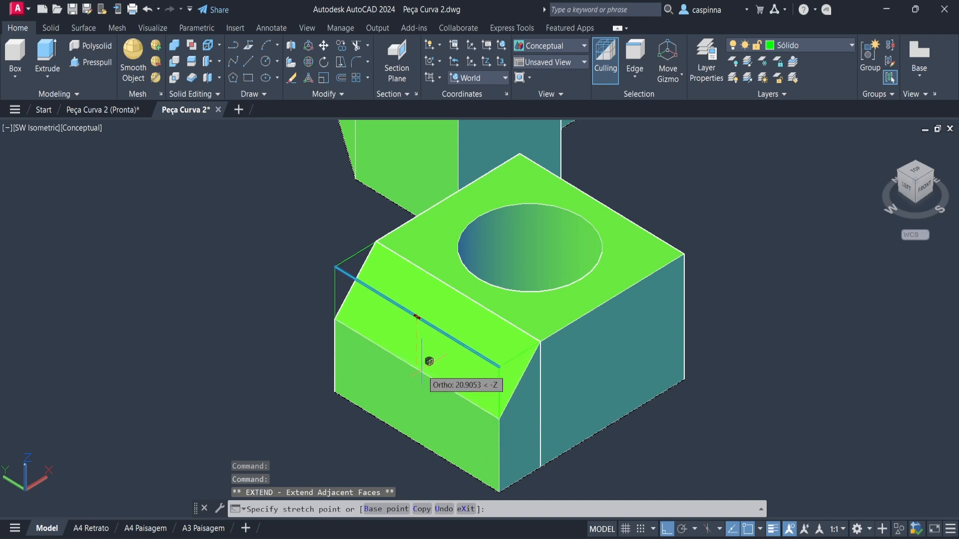
text(30)
key(Return)
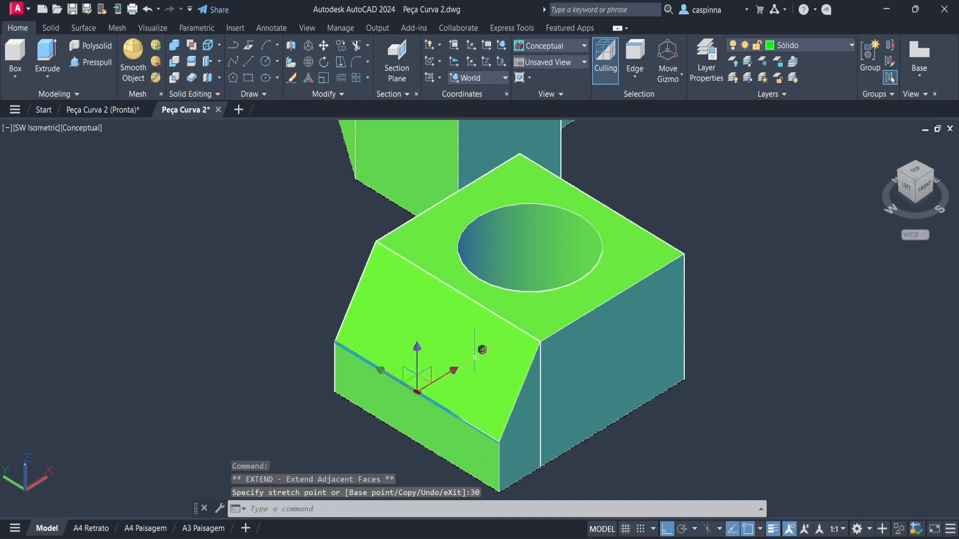
key(Escape)
Reset the subobject selection filter to No Filter.
scroll(465, 360, down, 2)
scroll(472, 354, down, 3)
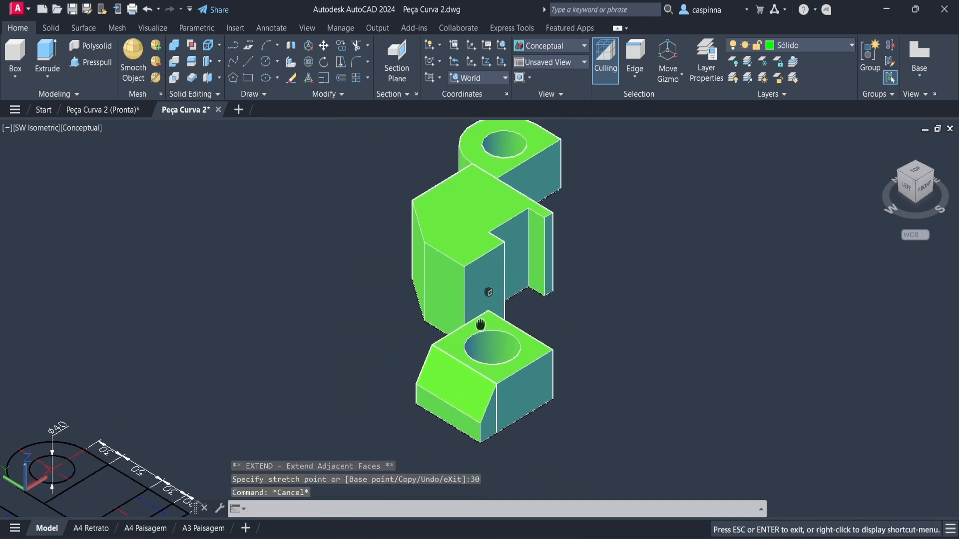
click(635, 75)
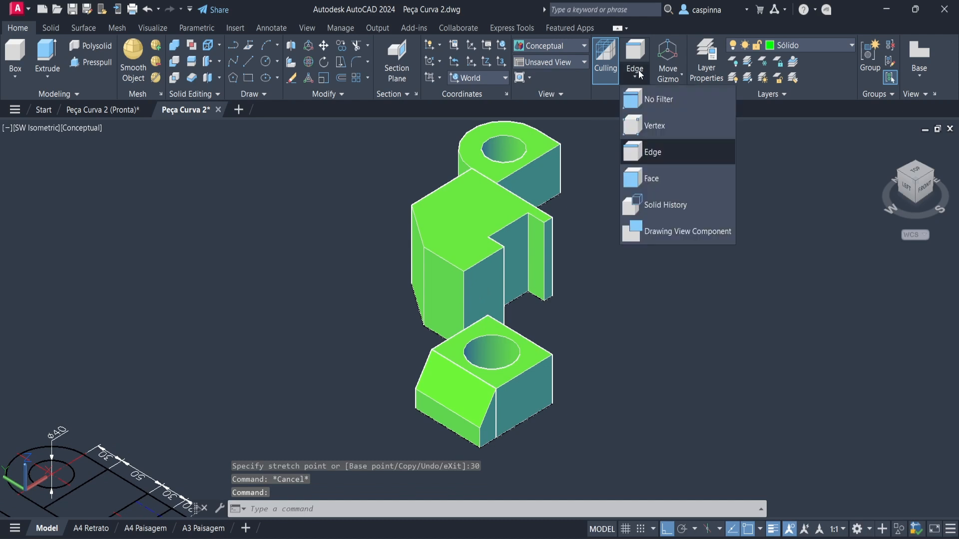
click(666, 100)
middle_drag(645, 280, 563, 288)
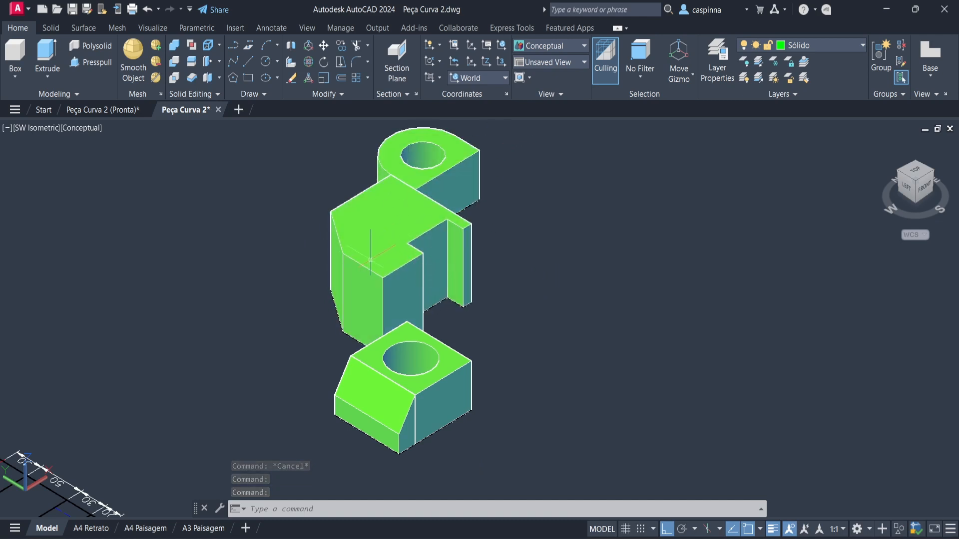
Rotate the slotted body solid 90 degrees about the X axis with the Rotate Gizmo.
click(402, 269)
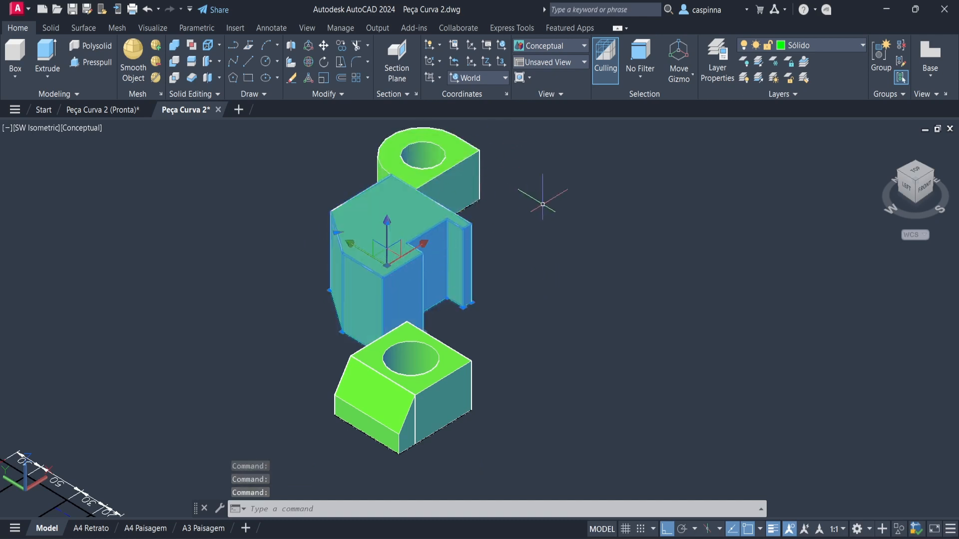
key(Escape)
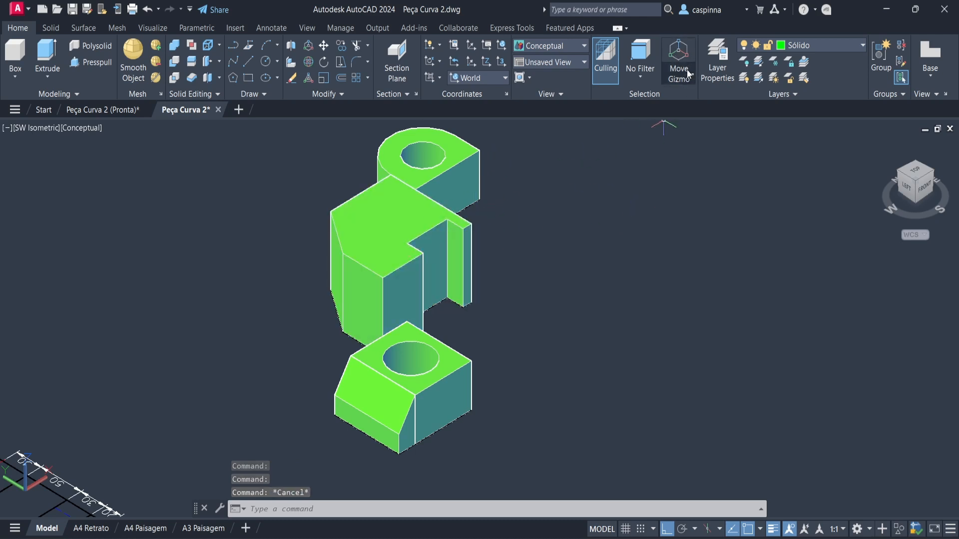
click(368, 274)
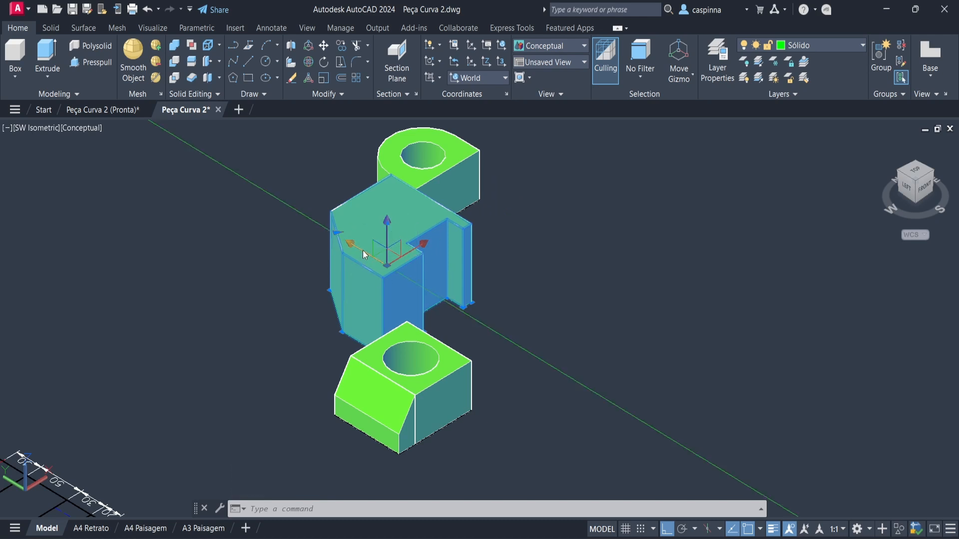
click(682, 79)
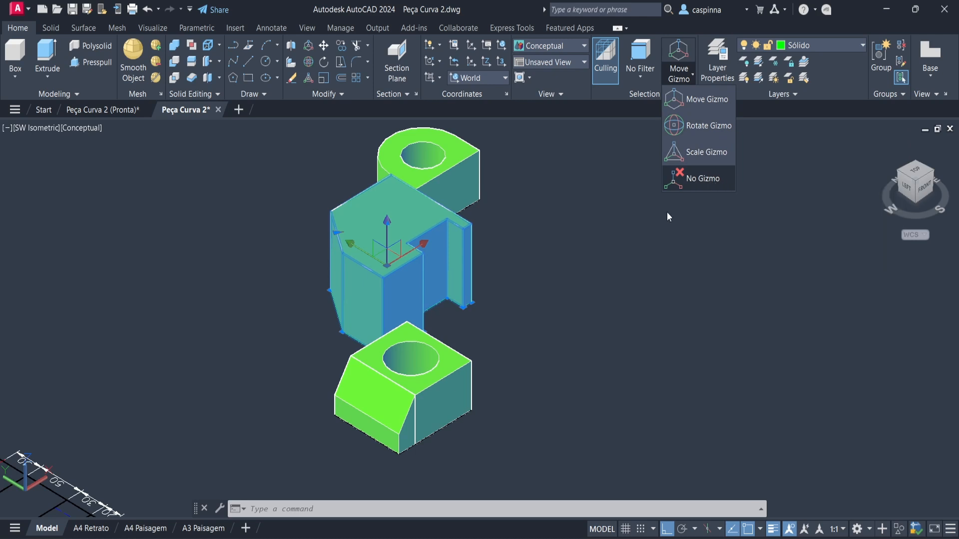
click(701, 178)
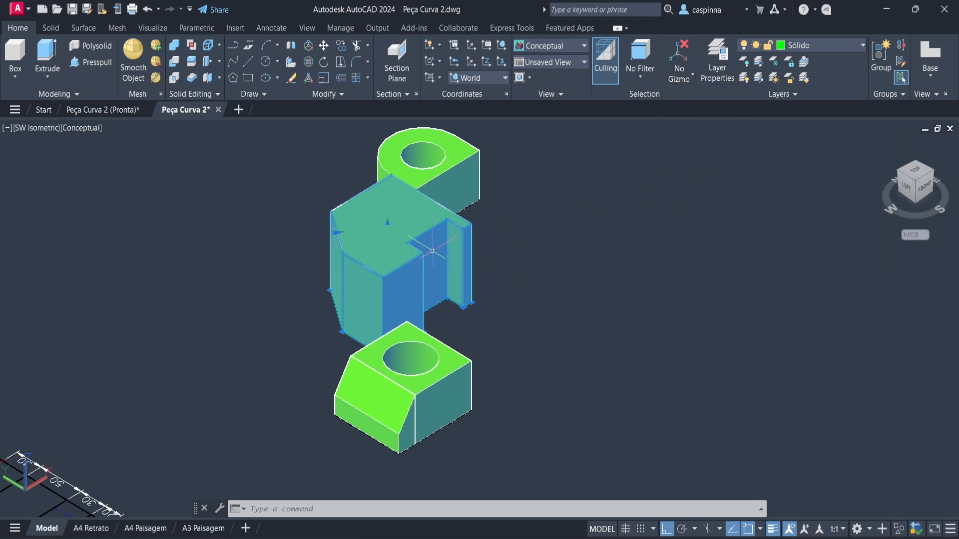
click(680, 85)
click(697, 124)
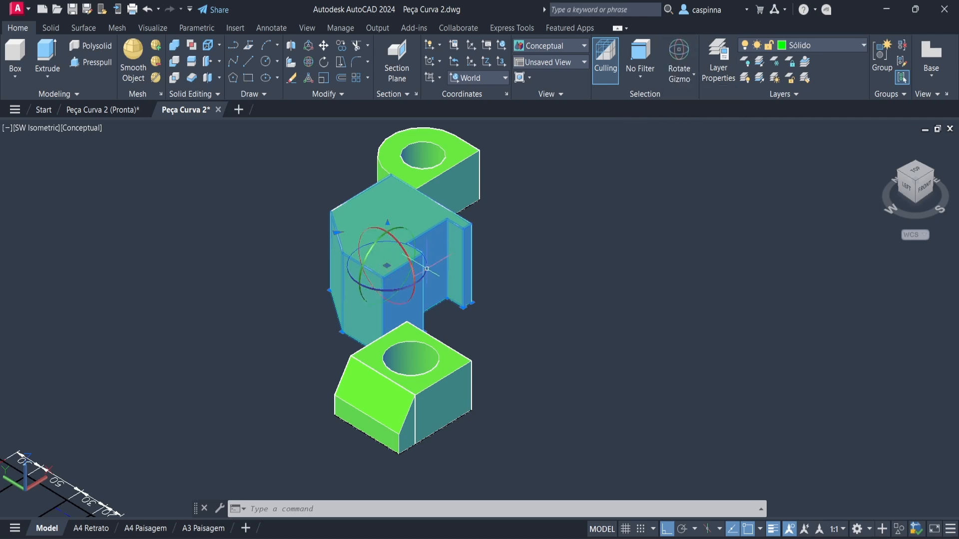
click(397, 244)
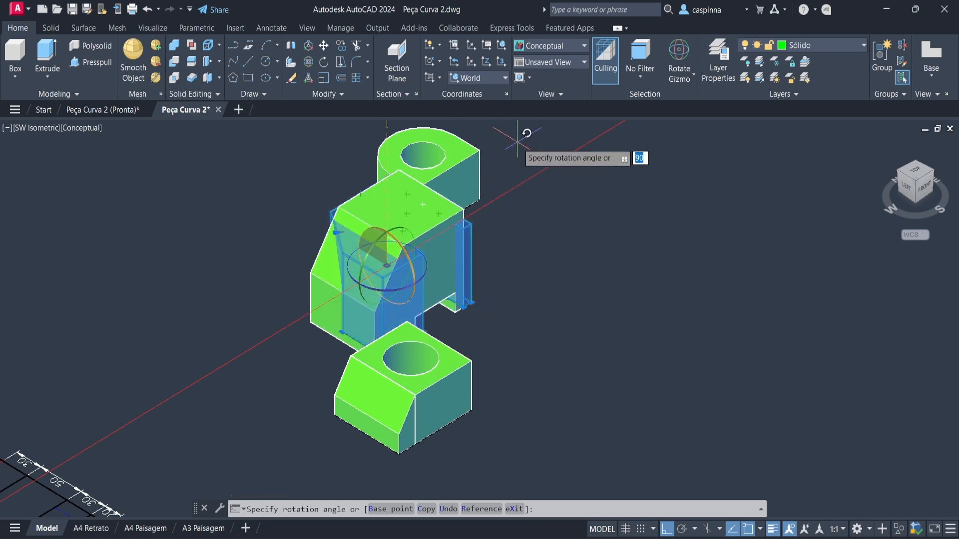
key(Return)
key(Escape)
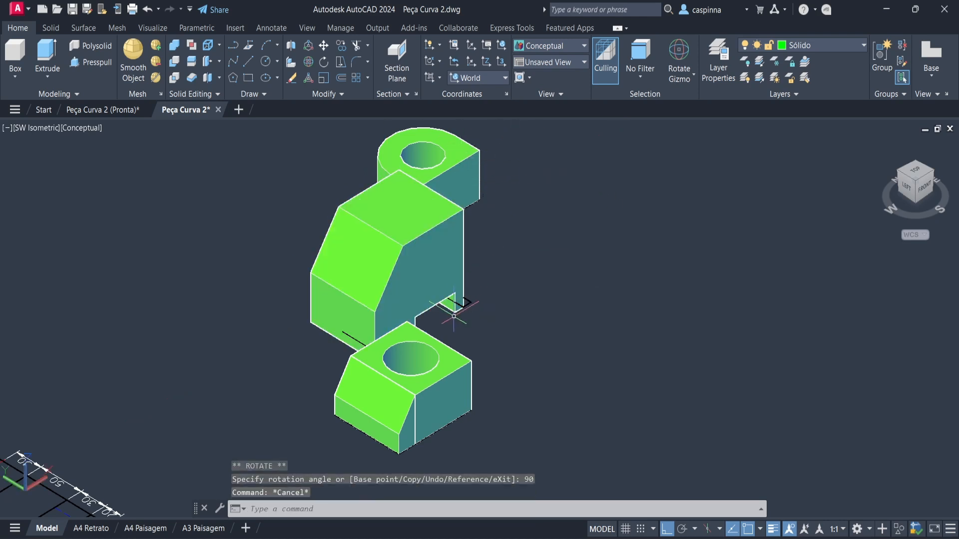
Switch the model view to SE Isometric.
middle_drag(432, 248, 552, 226)
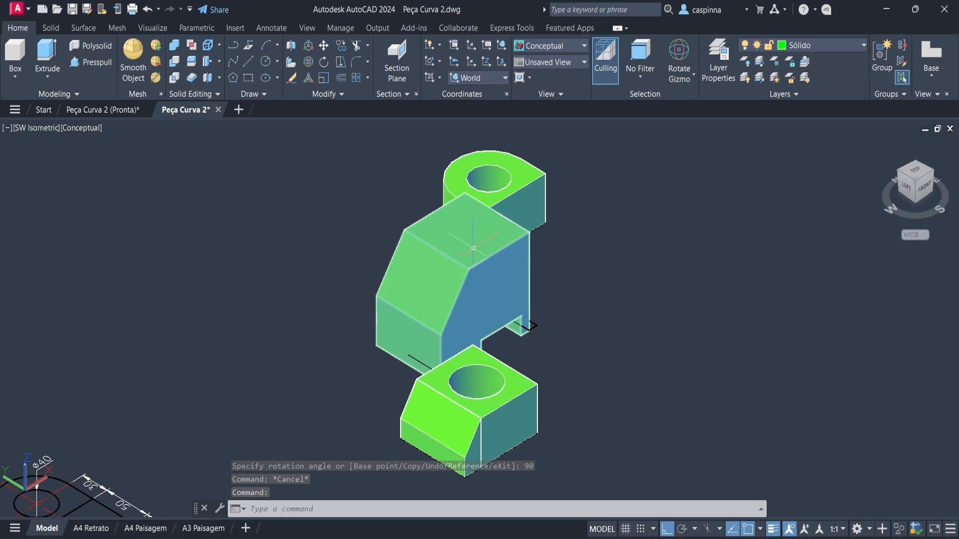
middle_drag(550, 256, 552, 271)
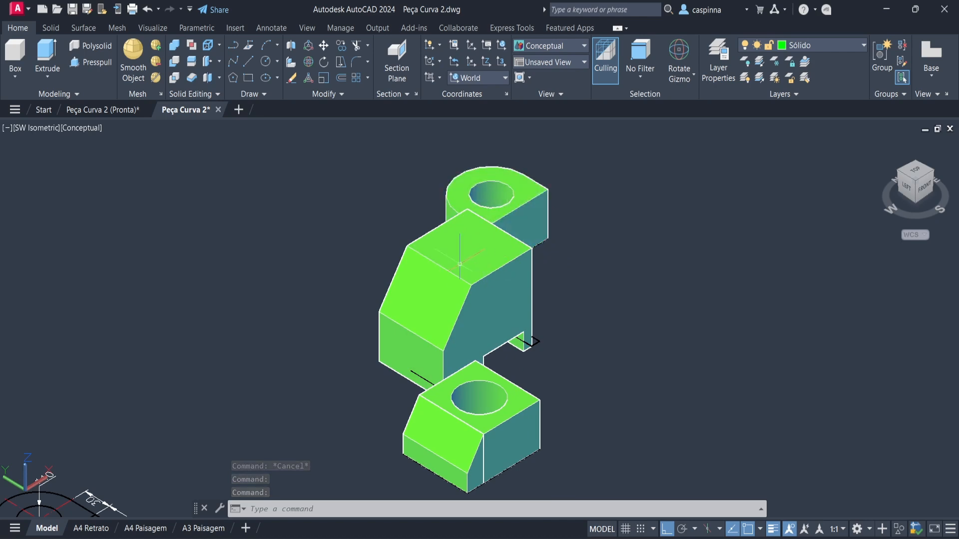
click(40, 129)
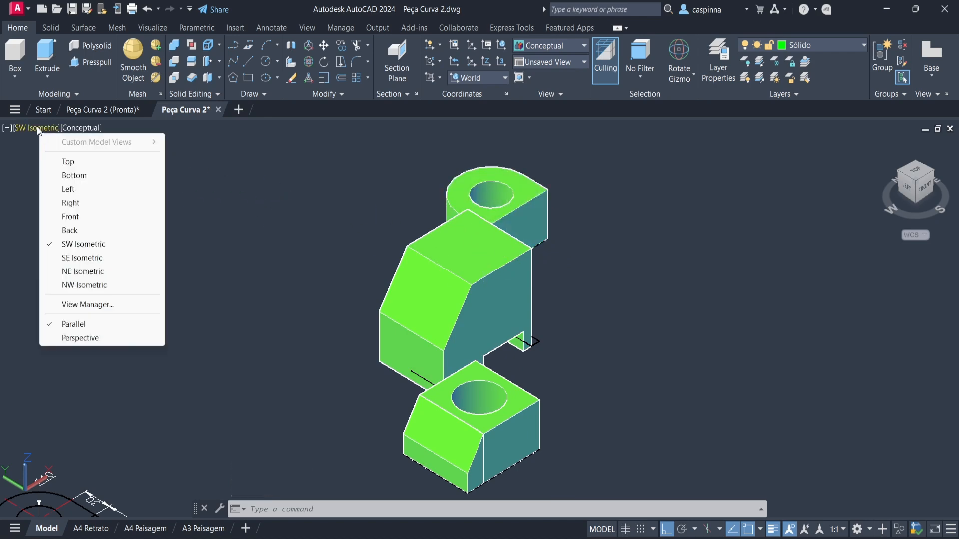
click(94, 259)
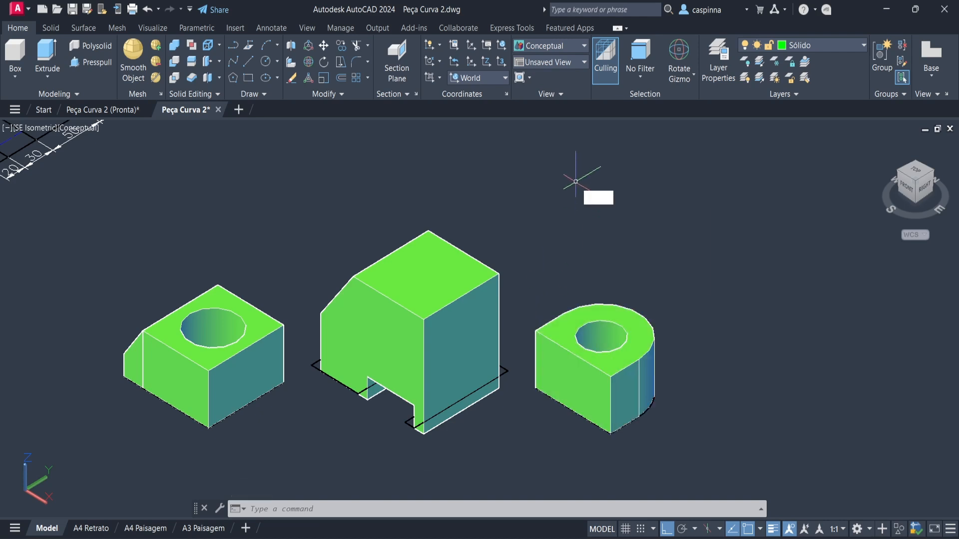
Align the rounded lug upright on the slotted body's top face with three point pairs, flush with the body's tall back face.
text(al)
key(Return)
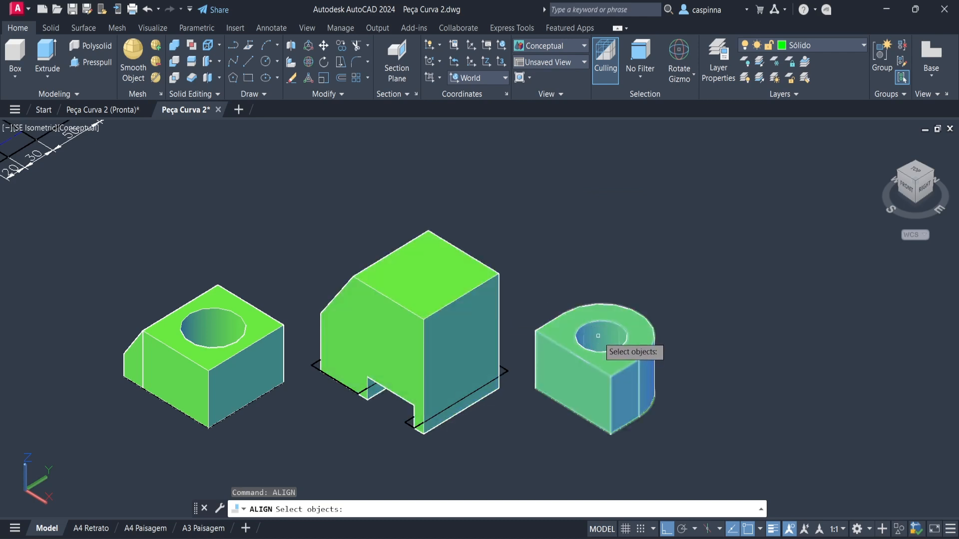
click(598, 336)
key(Return)
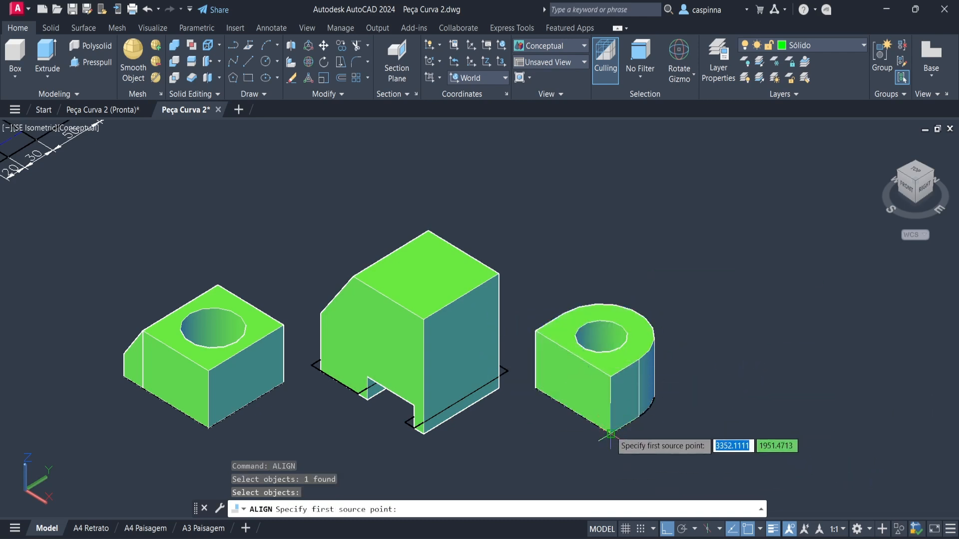
scroll(610, 435, up, 2)
scroll(610, 434, down, 2)
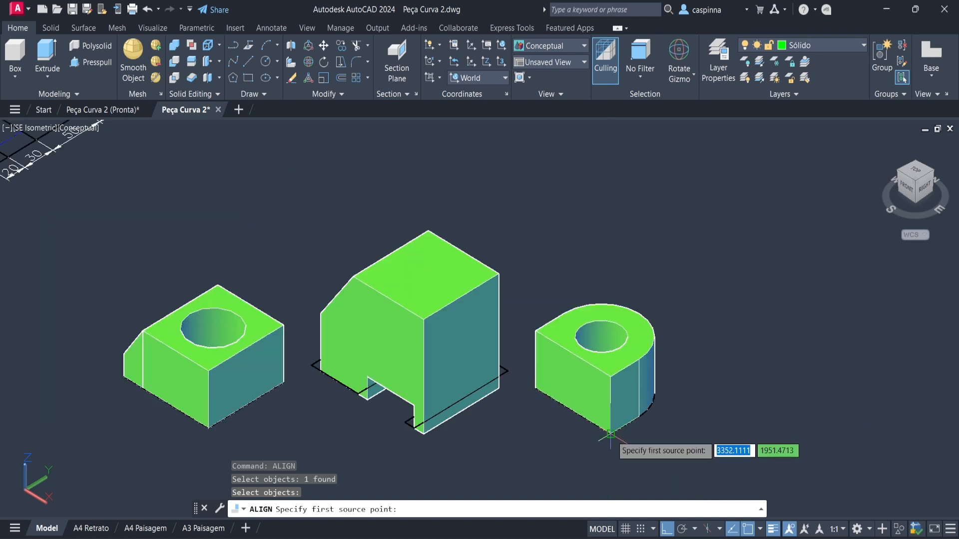
click(610, 434)
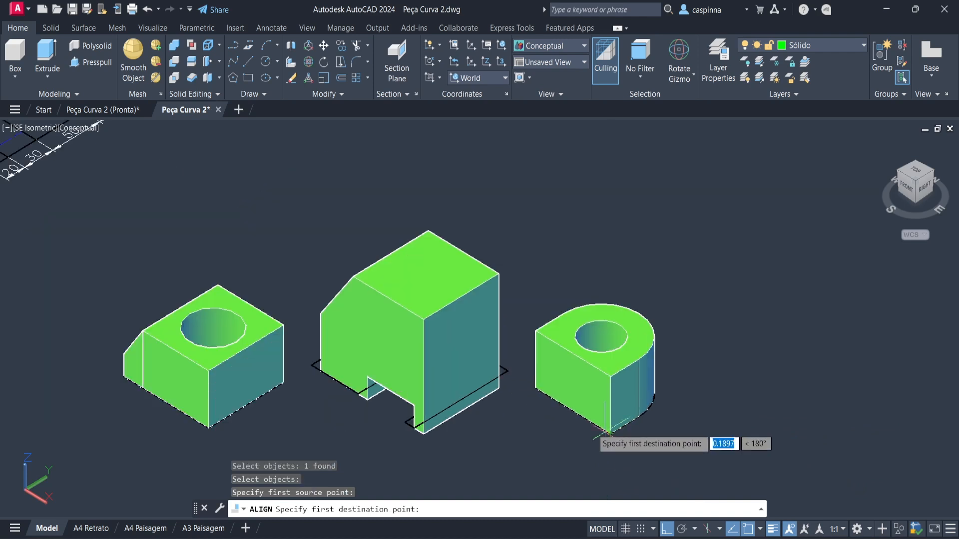
click(424, 319)
scroll(534, 388, up, 2)
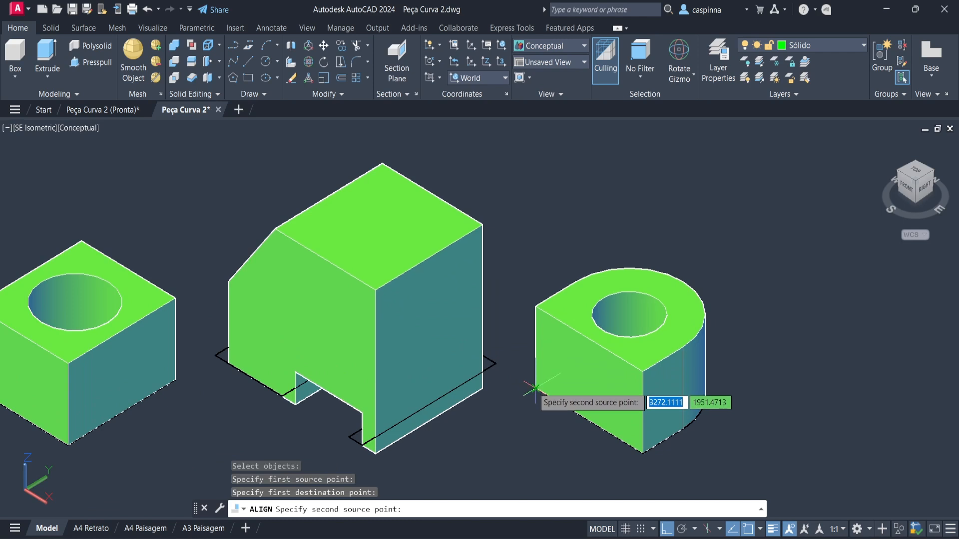
click(535, 388)
click(483, 226)
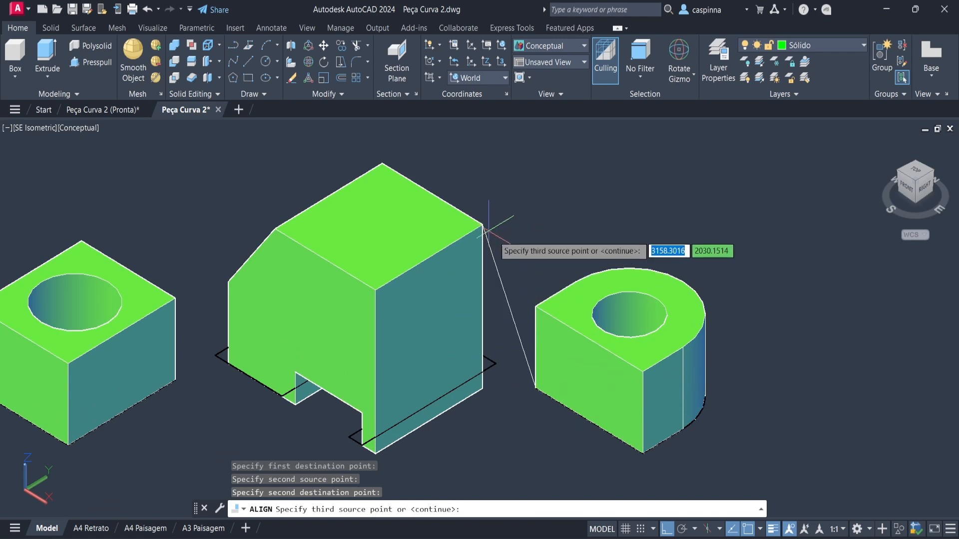
click(643, 372)
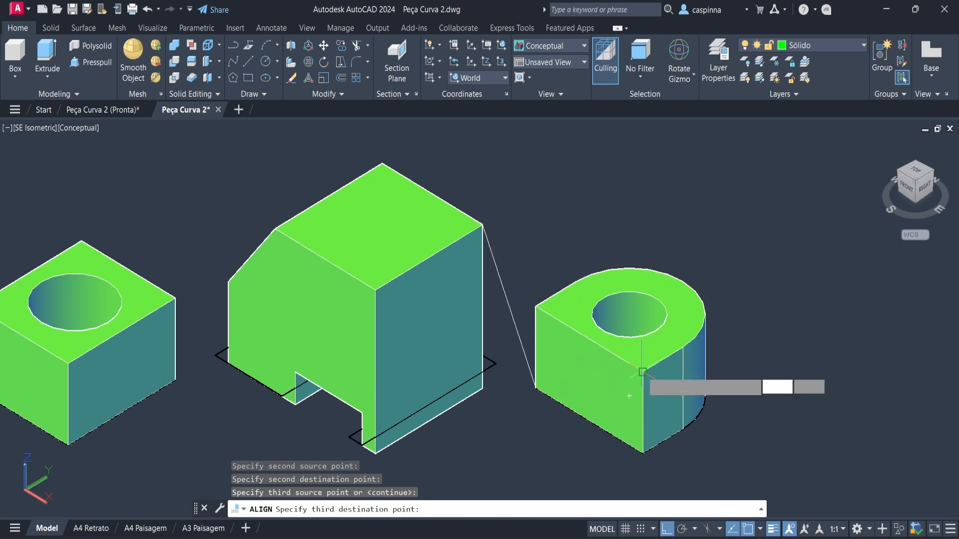
click(325, 258)
scroll(370, 260, down, 3)
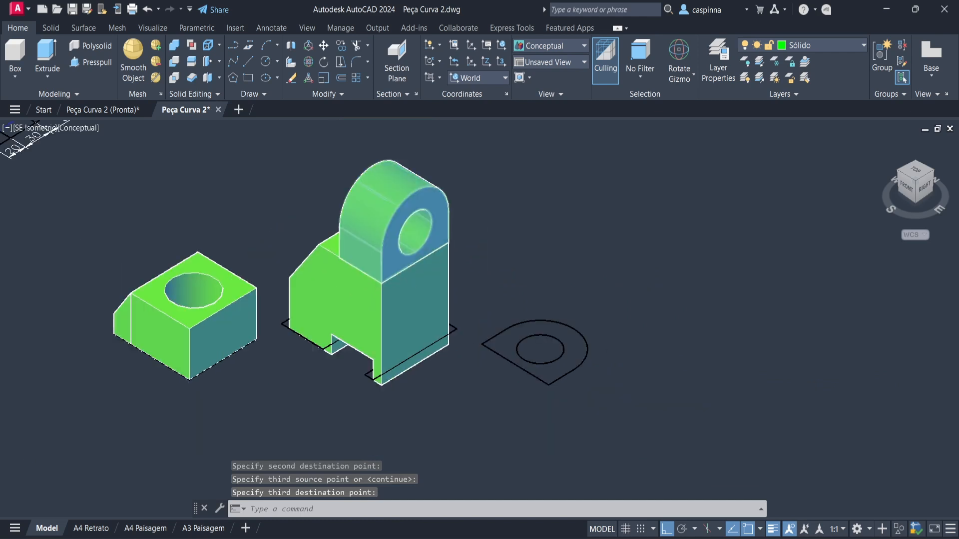
Return the model view to SW Isometric, showing the sloped side of the body and the foot block.
scroll(394, 293, up, 3)
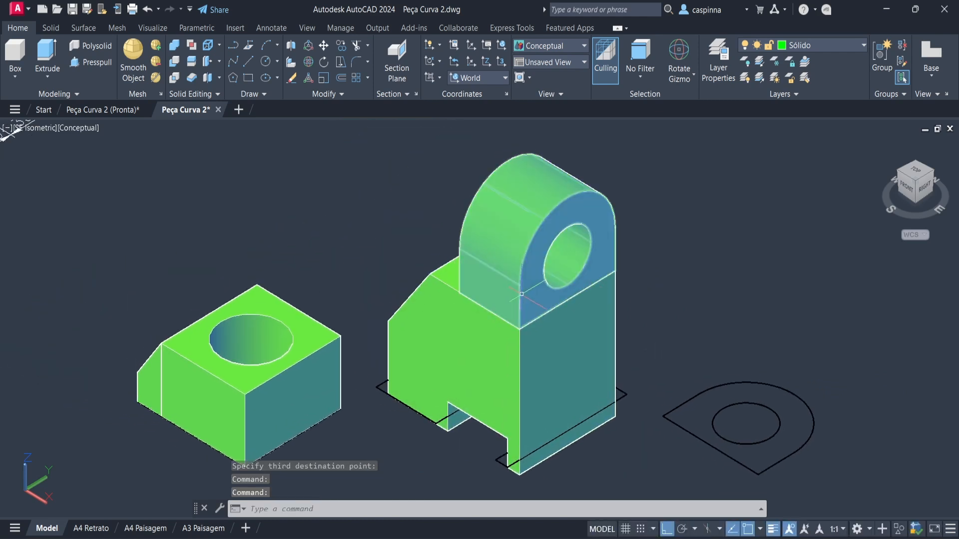
middle_drag(729, 396, 599, 385)
middle_drag(217, 245, 256, 229)
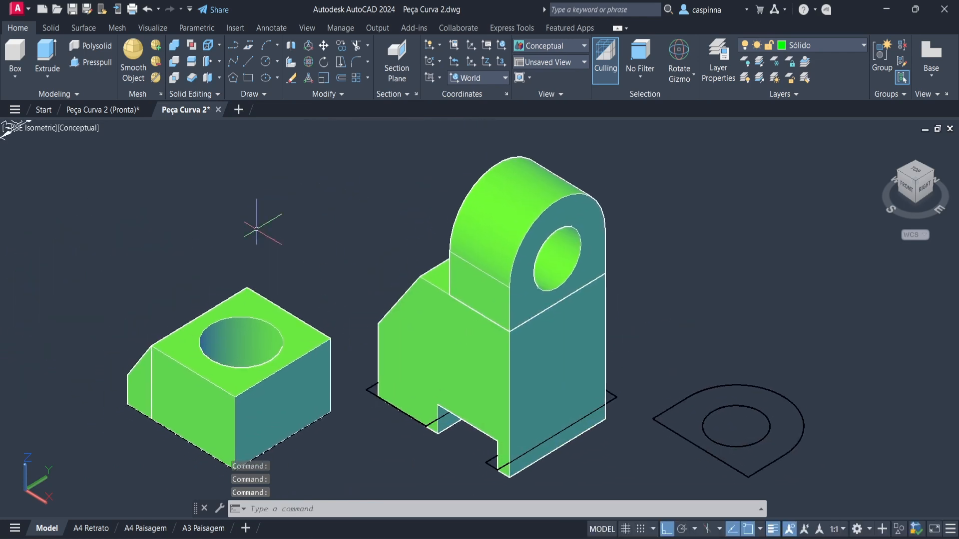
click(30, 129)
click(55, 243)
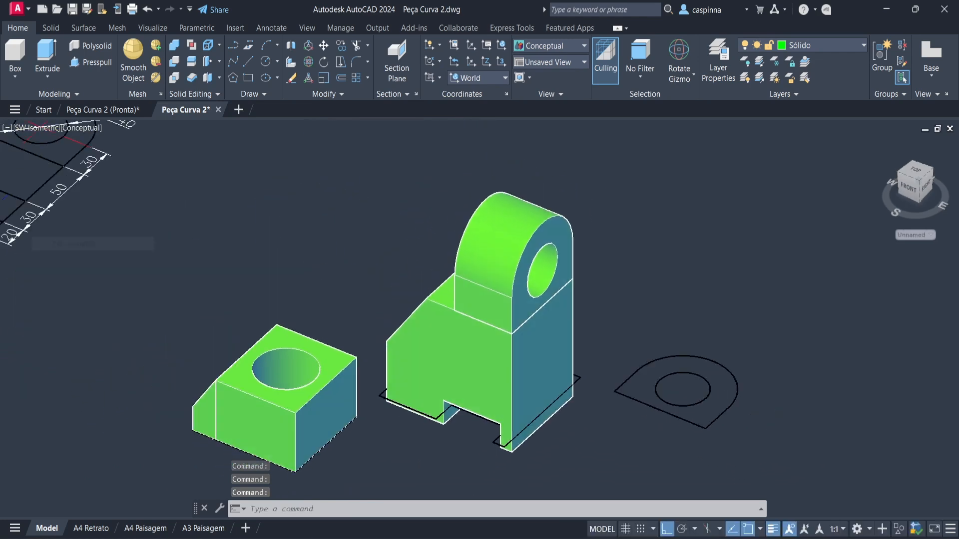
scroll(599, 244, up, 3)
middle_drag(496, 305, 525, 306)
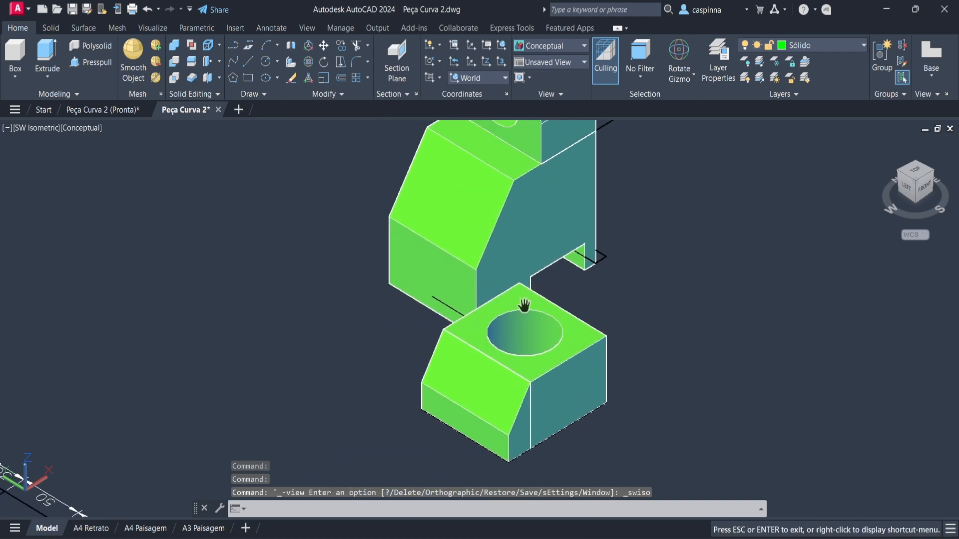
middle_drag(470, 248, 442, 279)
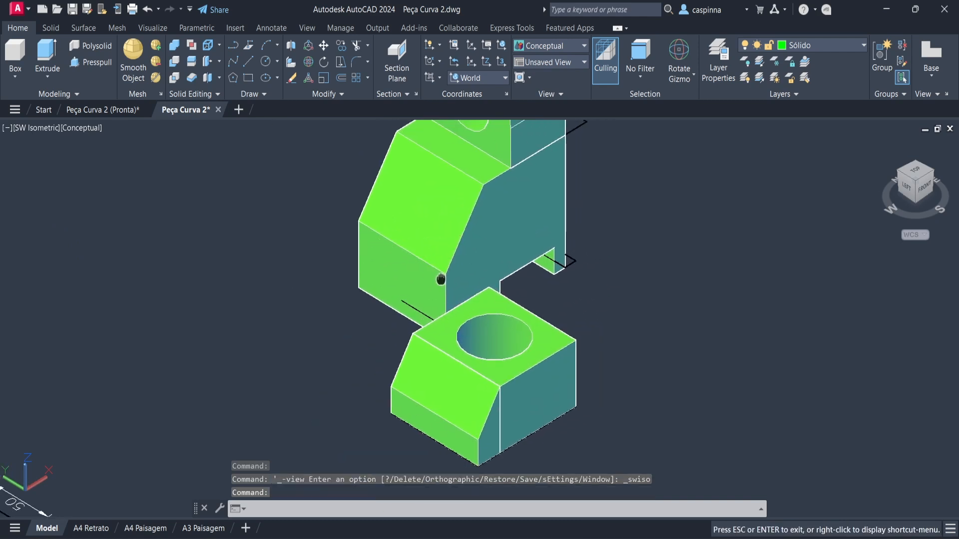
middle_drag(567, 266, 530, 290)
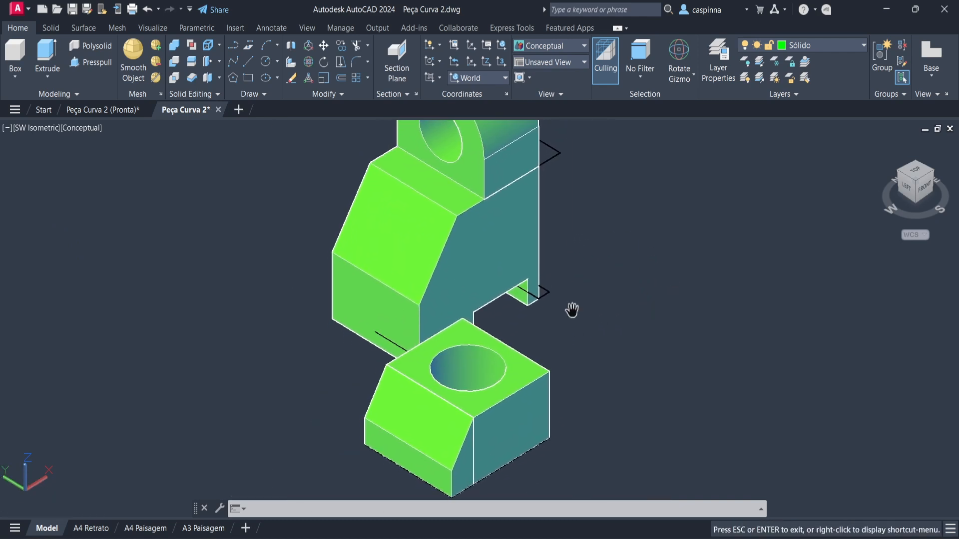
Move the slotted body and the lug together along the Y axis, clear of the foot block, with the Move Gizmo.
click(464, 265)
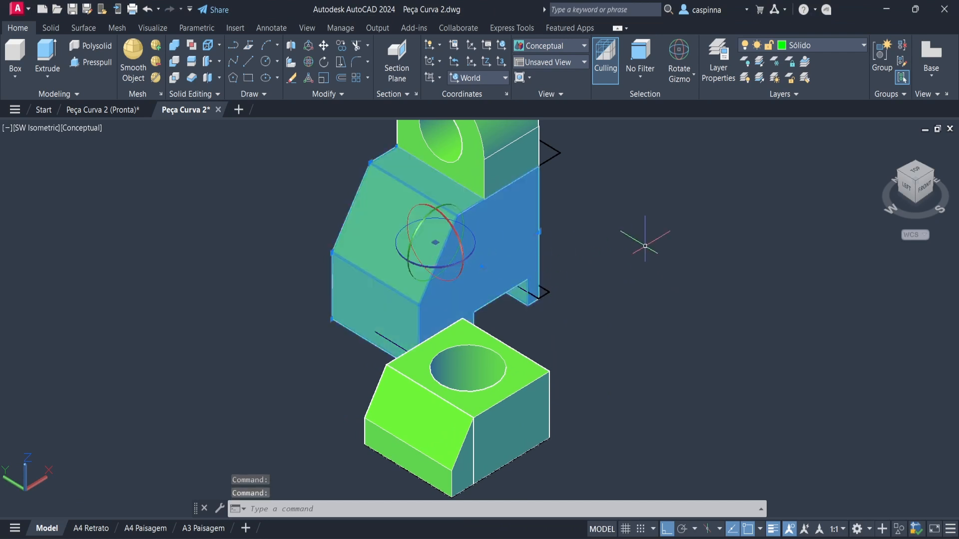
key(Escape)
click(689, 76)
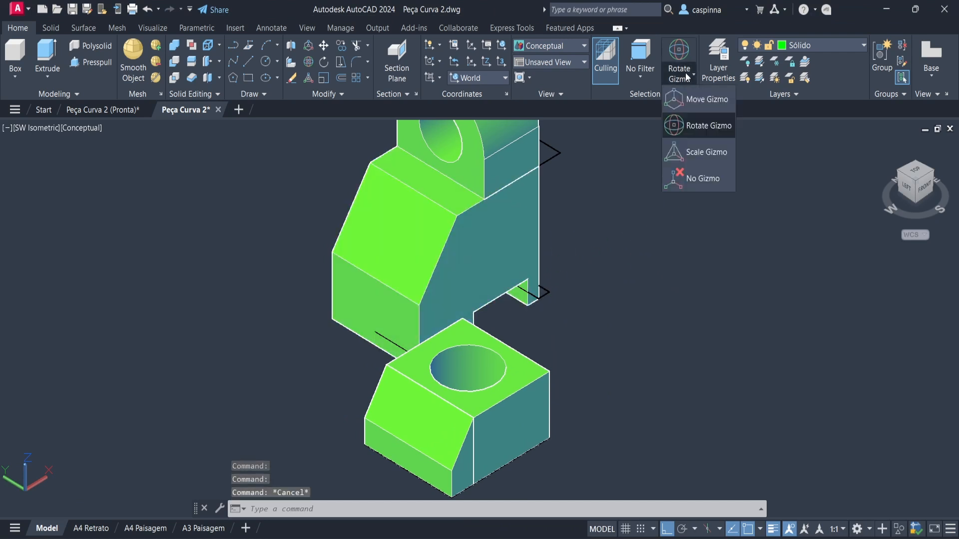
click(705, 99)
click(455, 234)
click(402, 220)
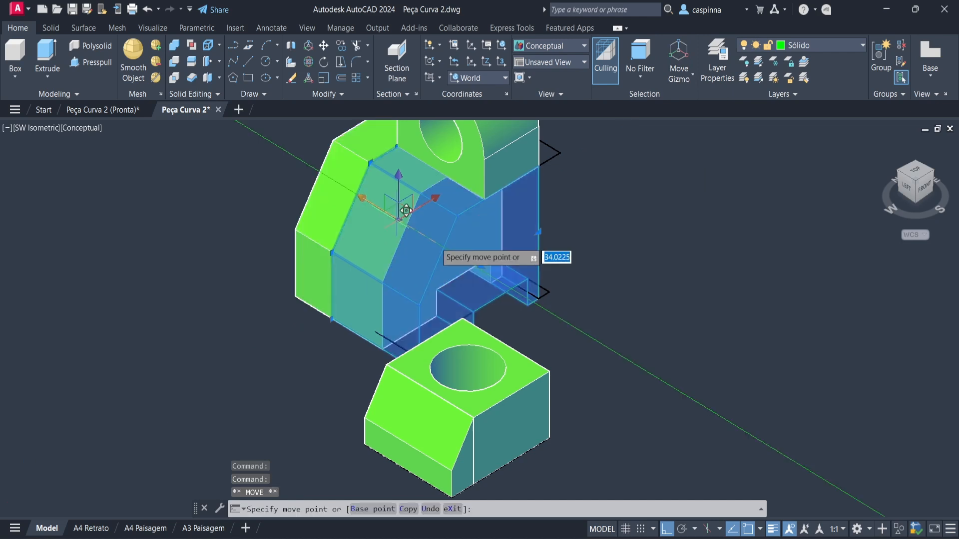
click(425, 214)
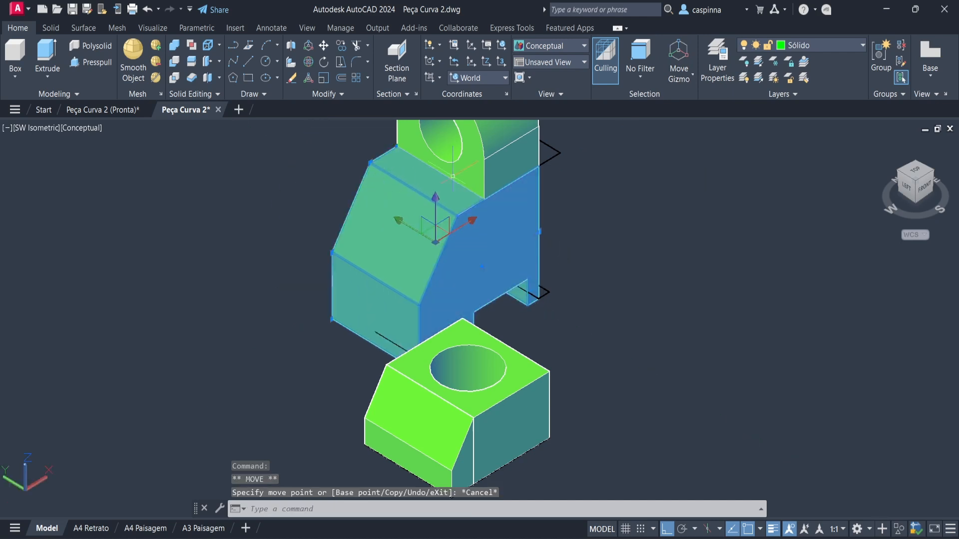
click(409, 186)
key(Escape)
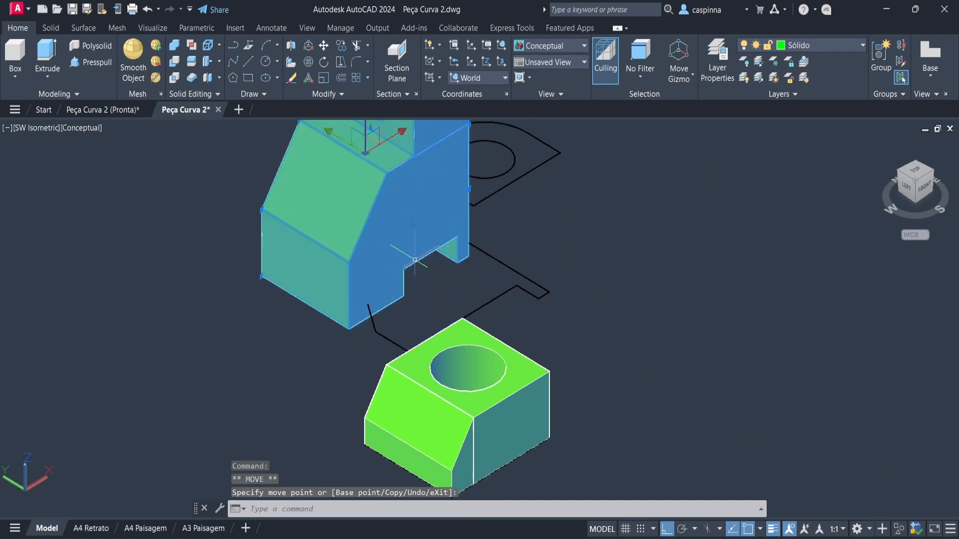
Align both foot solids to the body with three point pairs, placing the block's back face against the vertical face below the slope.
middle_drag(354, 267, 376, 265)
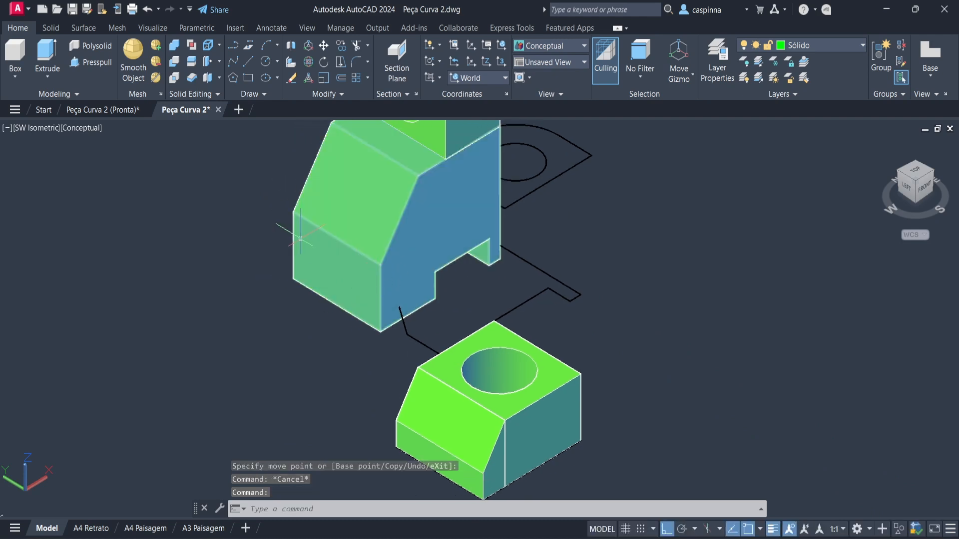
middle_drag(368, 336, 379, 335)
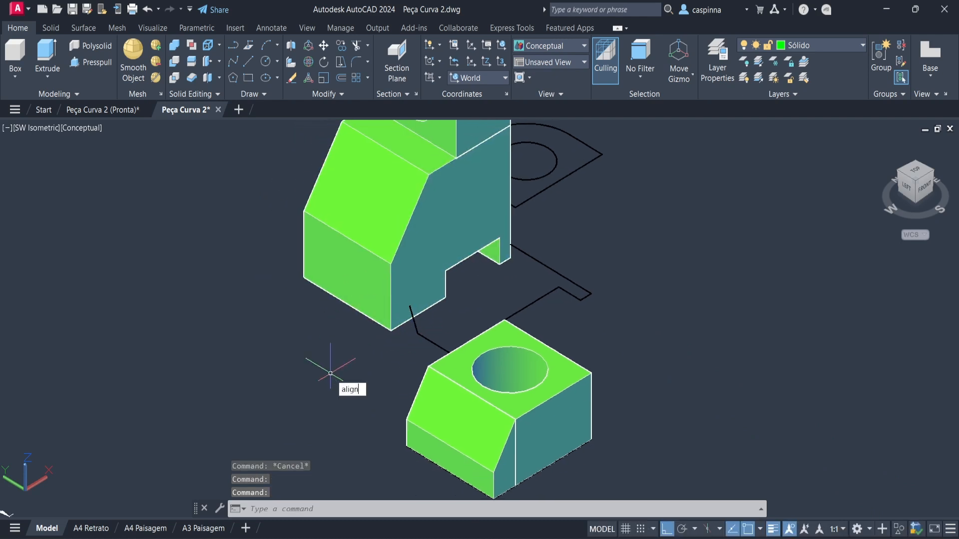
key(Return)
click(500, 397)
click(520, 386)
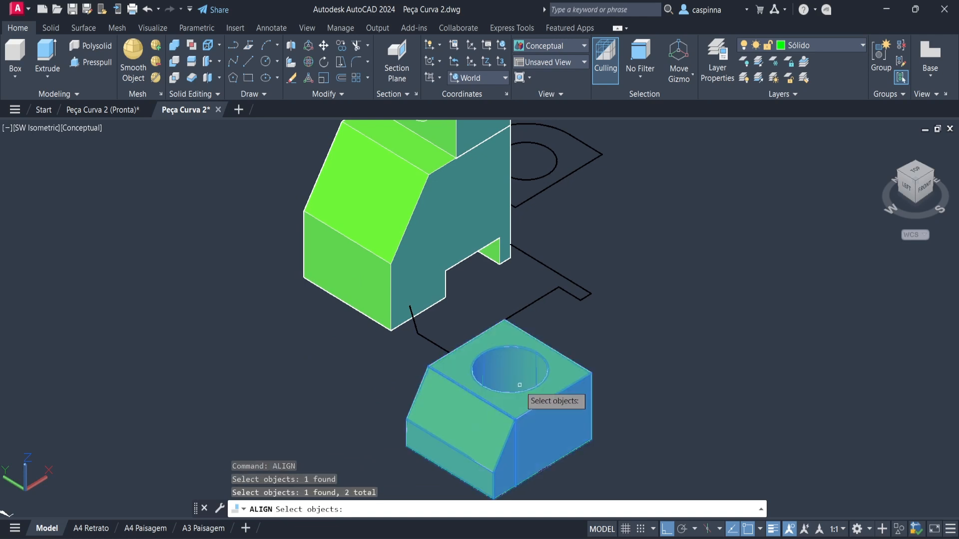
key(Return)
click(504, 320)
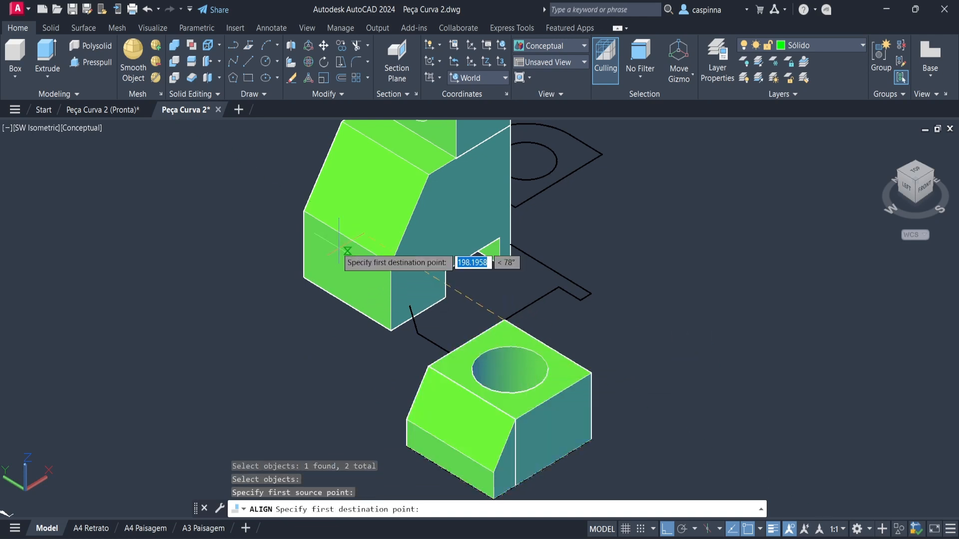
click(304, 212)
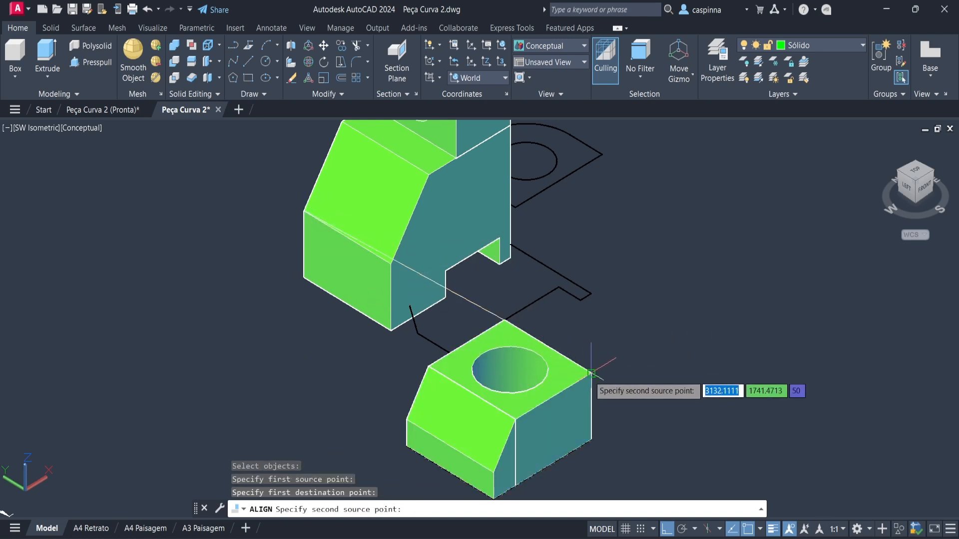
click(591, 372)
click(392, 260)
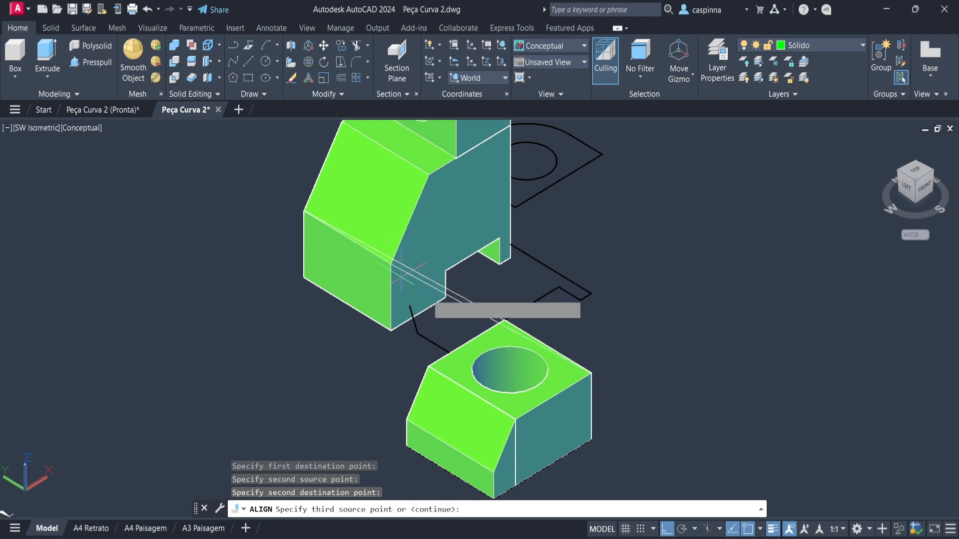
click(591, 437)
click(391, 329)
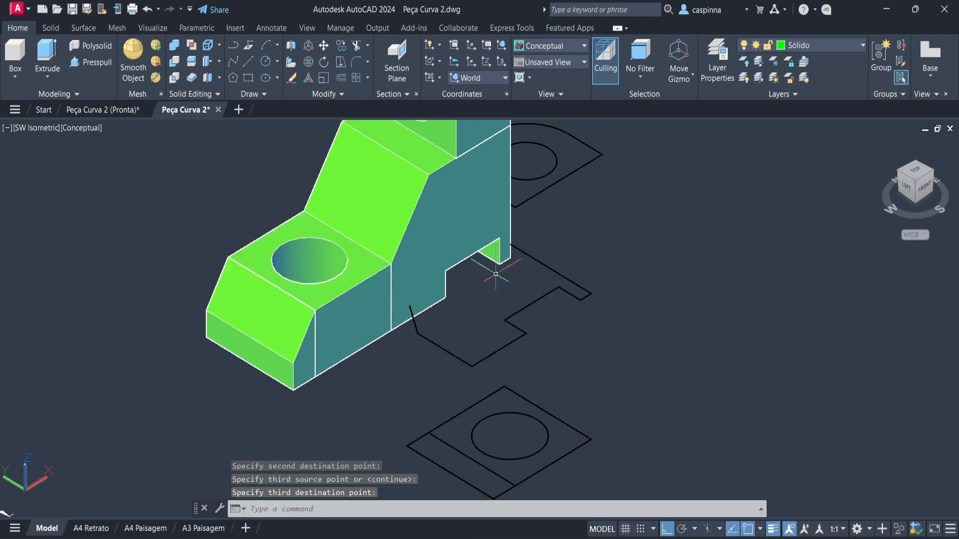
Inspect the assembled part by selecting its separate foot, body and lug solids.
scroll(496, 274, down, 3)
middle_drag(488, 305, 460, 303)
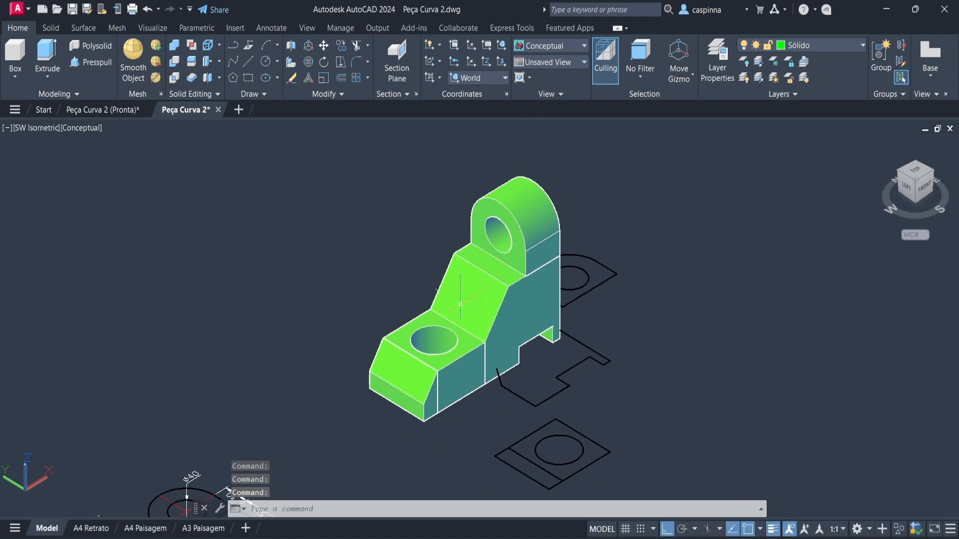
scroll(381, 272, up, 3)
ctrl+click(365, 408)
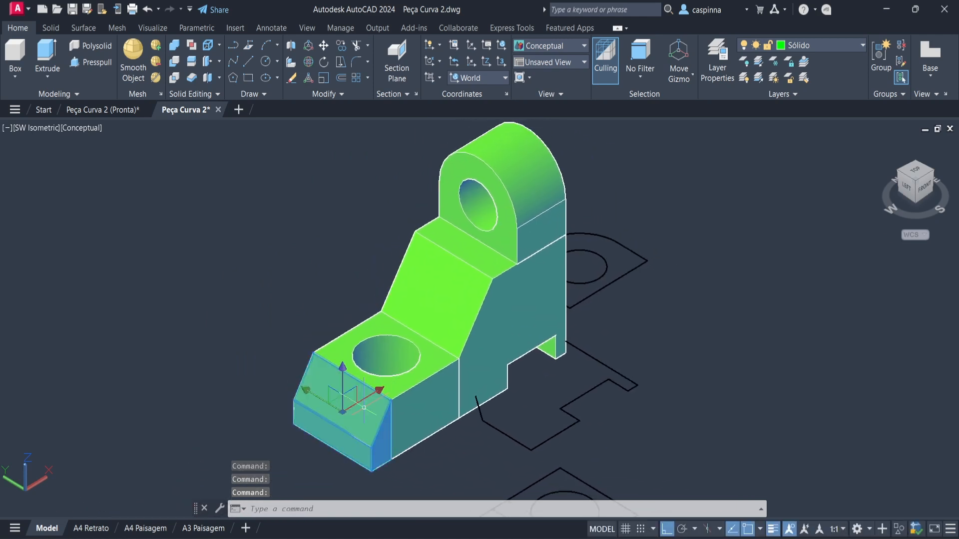
click(467, 305)
click(507, 213)
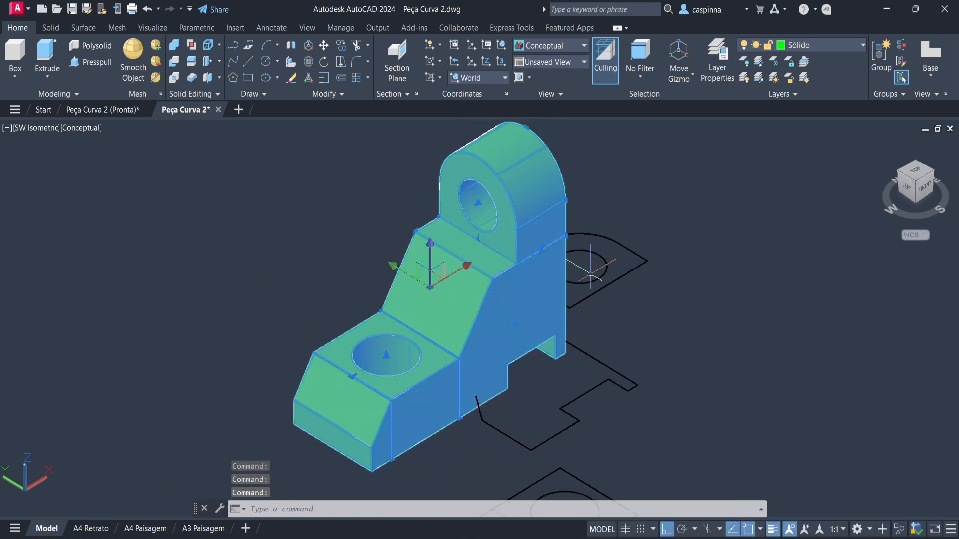
key(Escape)
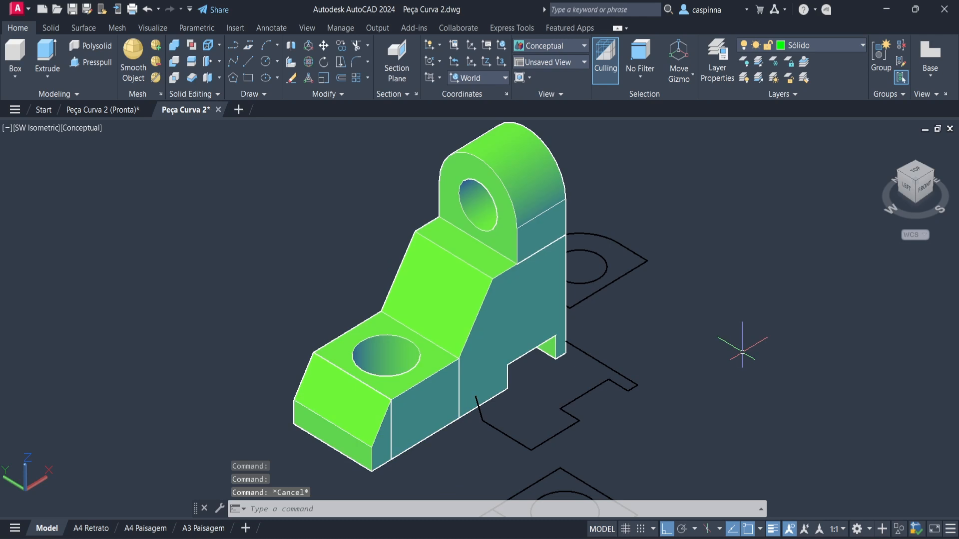
Unite the foot, body and lug solids into a single solid with Union, window-selecting the whole assembled part.
text(union)
key(Return)
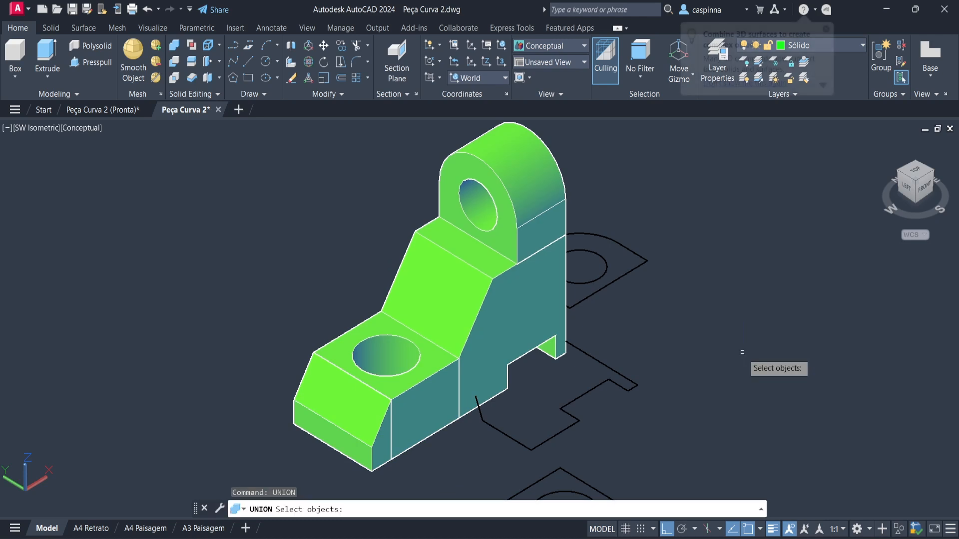
scroll(409, 276, down, 2)
click(321, 180)
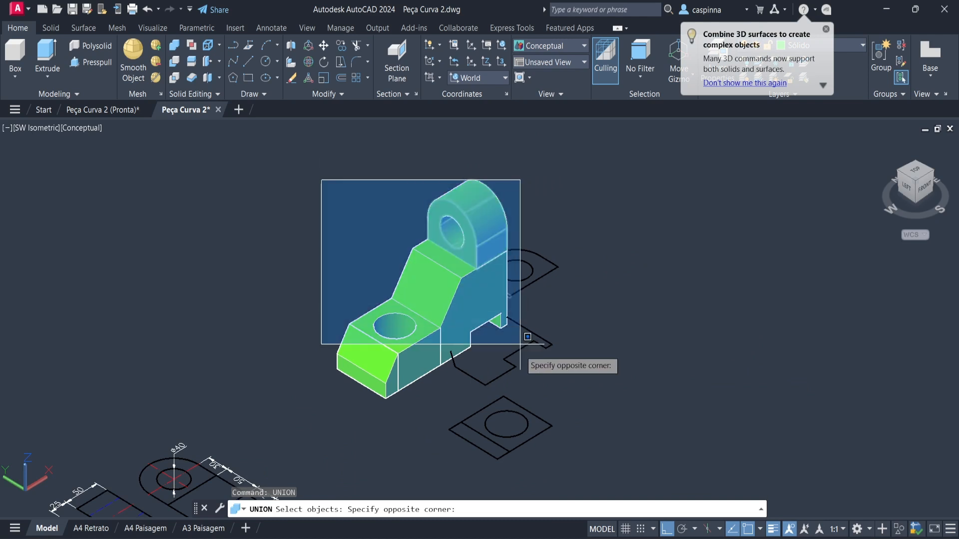
click(561, 399)
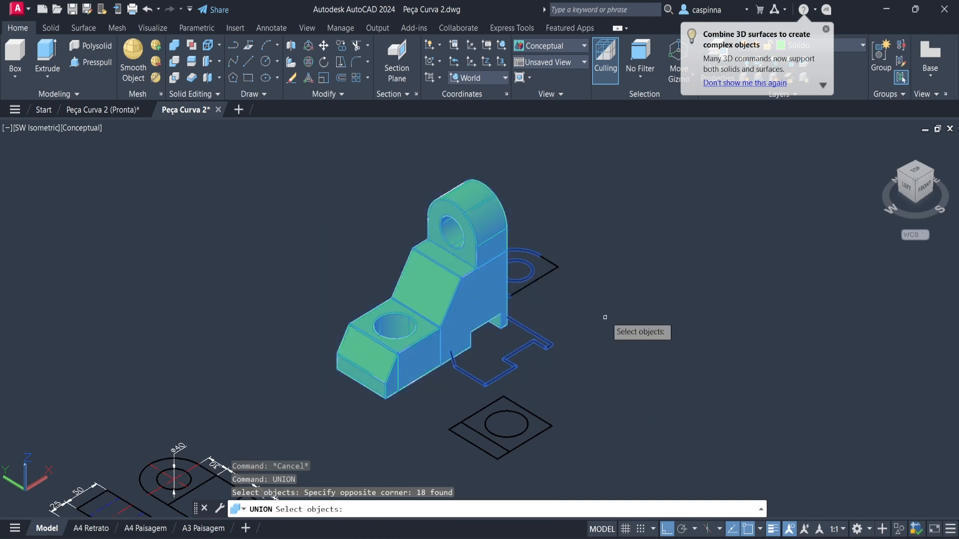
key(Return)
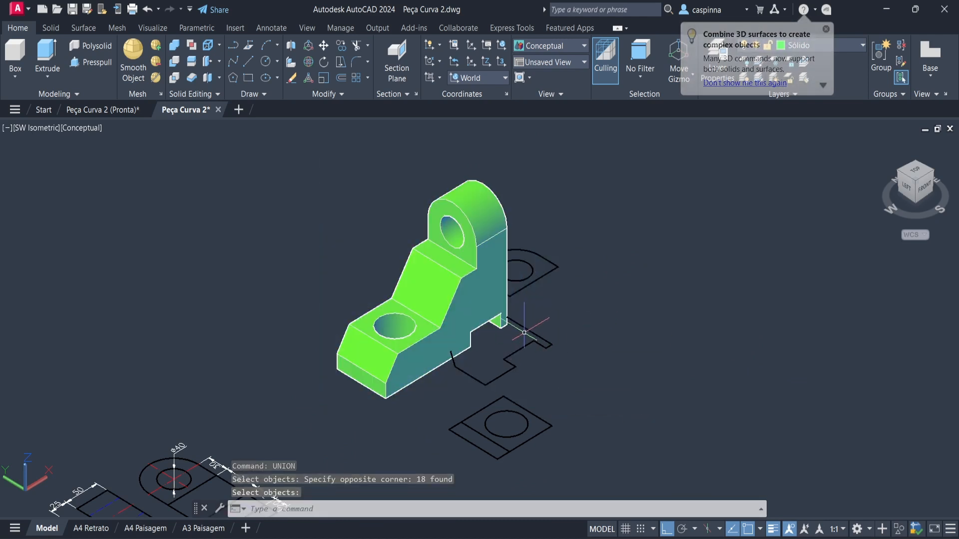
Move the united solid about 150 units along the Y axis, clear of the leftover 2D profiles, with the Move Gizmo.
middle_drag(434, 368, 469, 374)
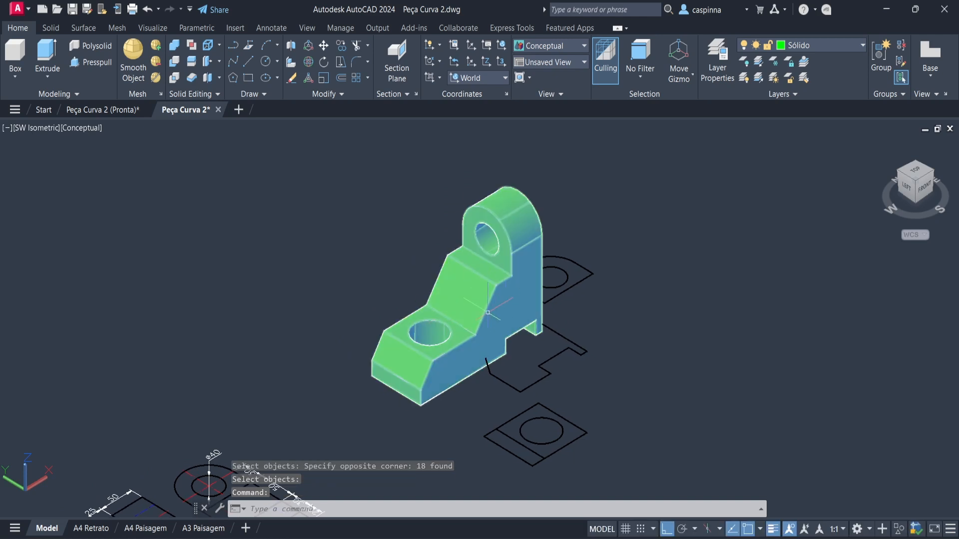
scroll(506, 304, down, 1)
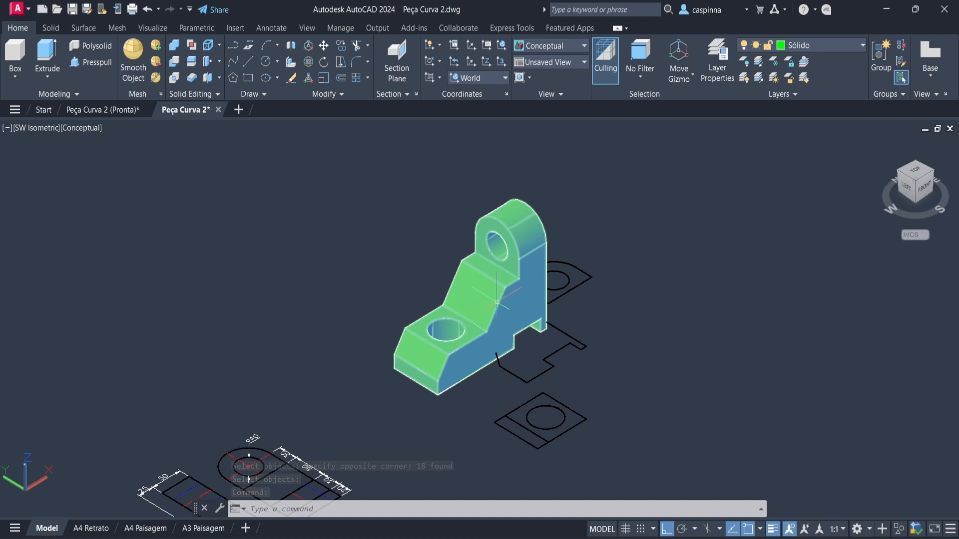
click(497, 303)
click(435, 274)
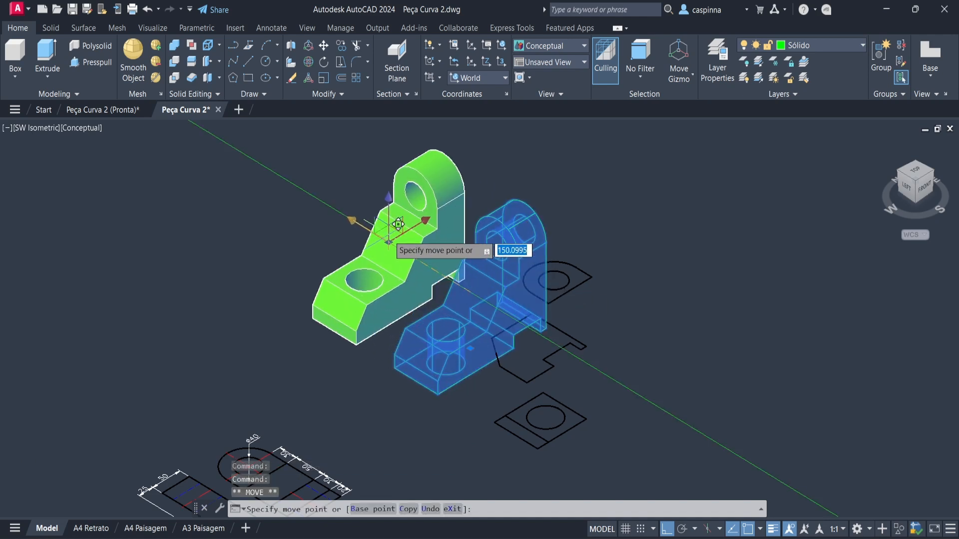
key(Escape)
Erase the three leftover 2D profiles beside the solid, selecting them together with a crossing window.
click(655, 462)
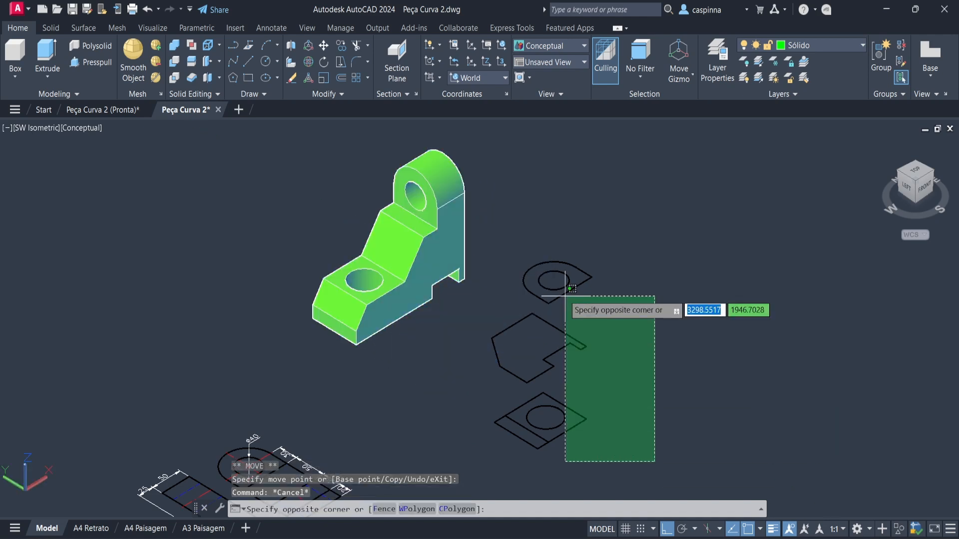
click(489, 237)
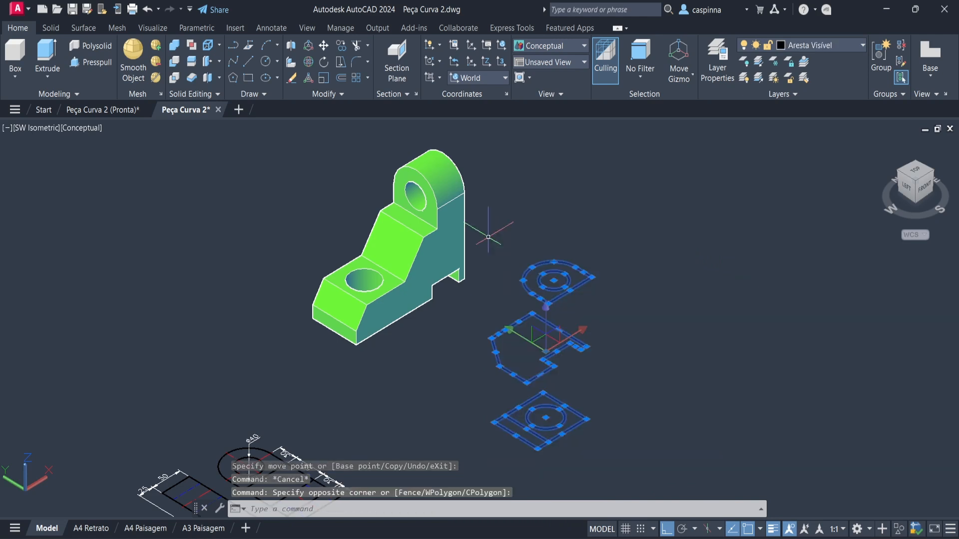
key(Delete)
Move the united solid back along the Y axis into the area cleared of profiles with the Move Gizmo.
click(389, 235)
click(377, 216)
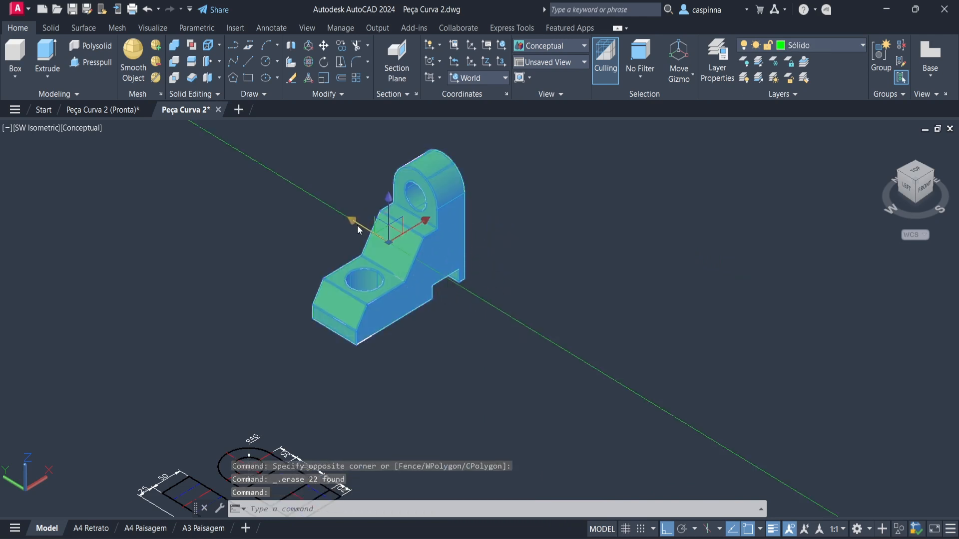
click(503, 299)
key(Escape)
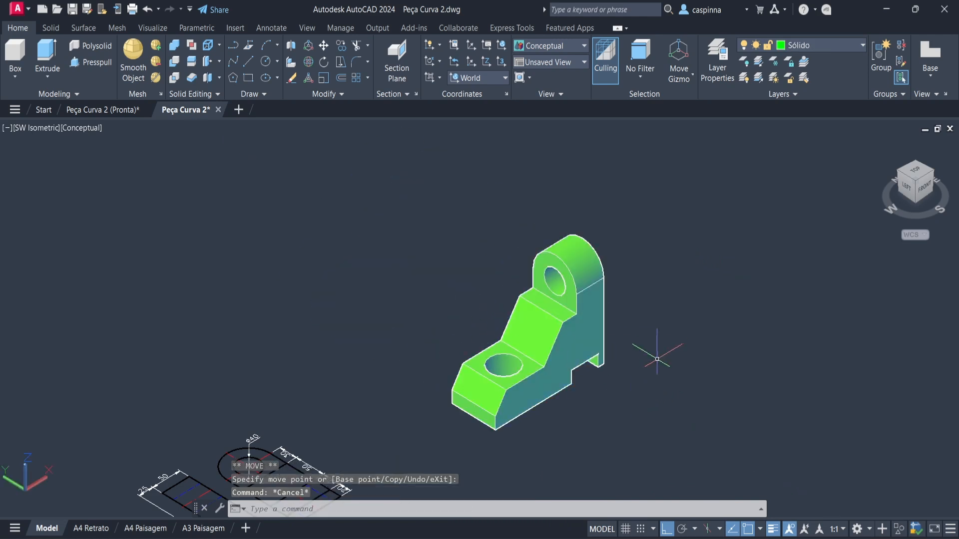
middle_drag(570, 356, 534, 320)
scroll(564, 344, up, 3)
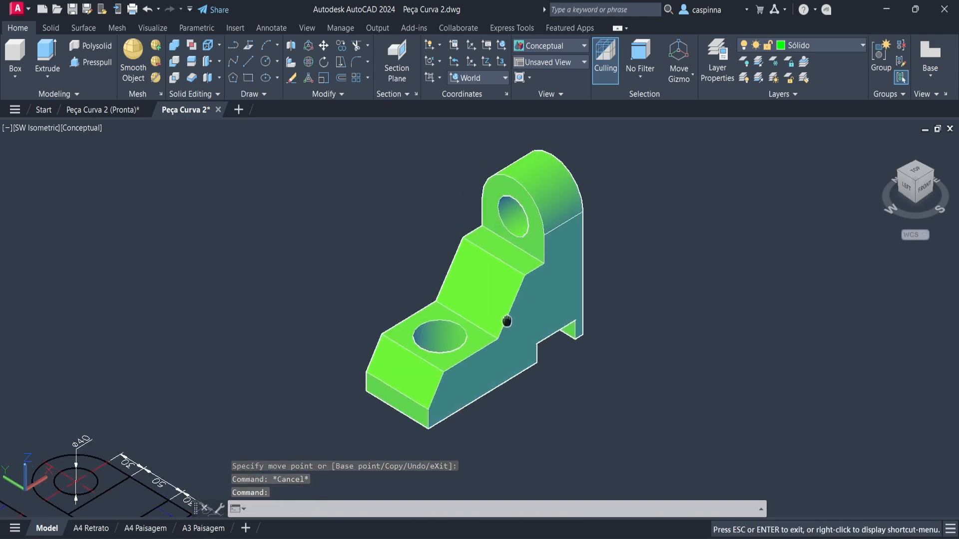